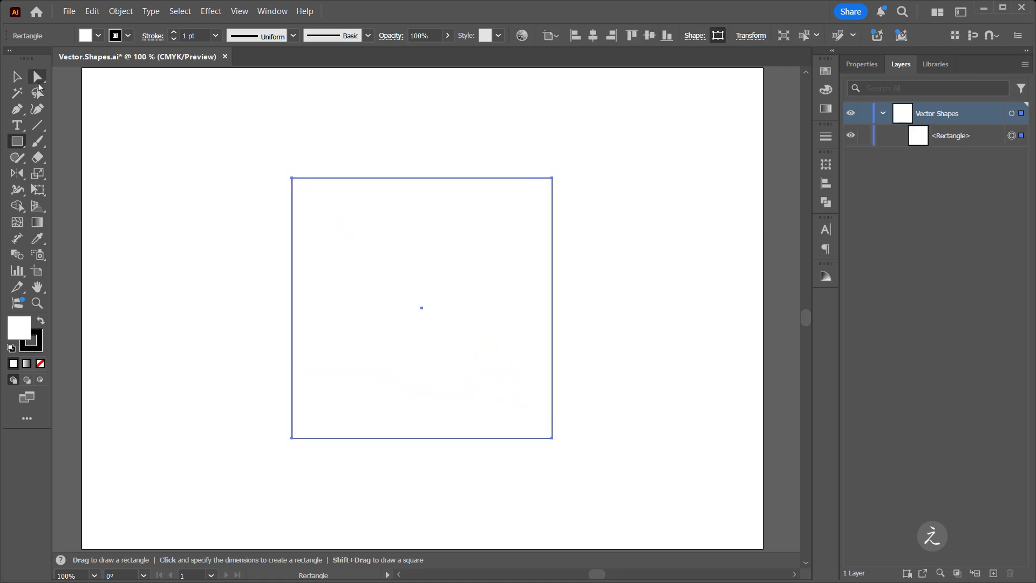
- Fill the square with the pink recent color, remove its stroke, and deselect it
left_click(18, 78)
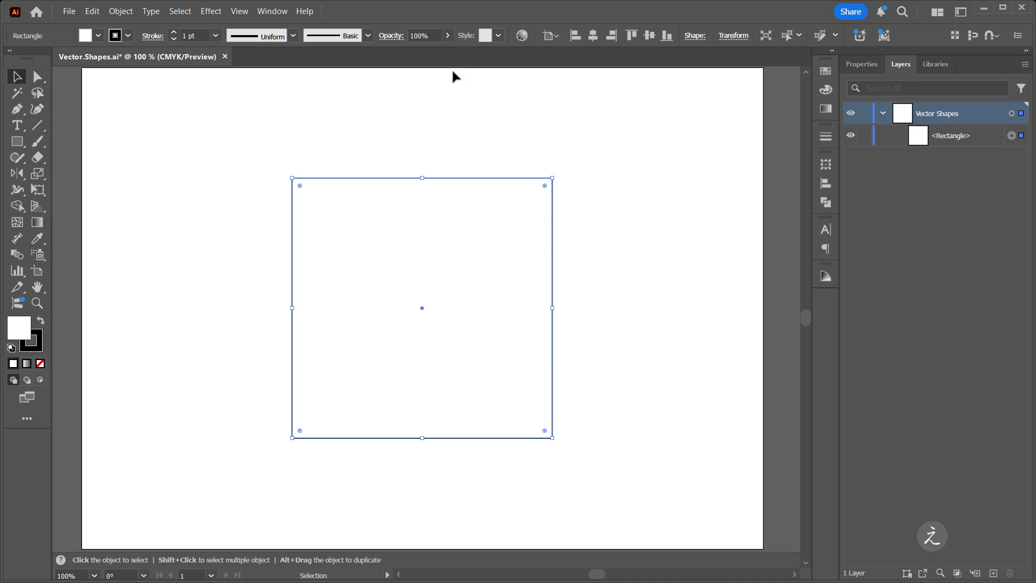
left_click(825, 71)
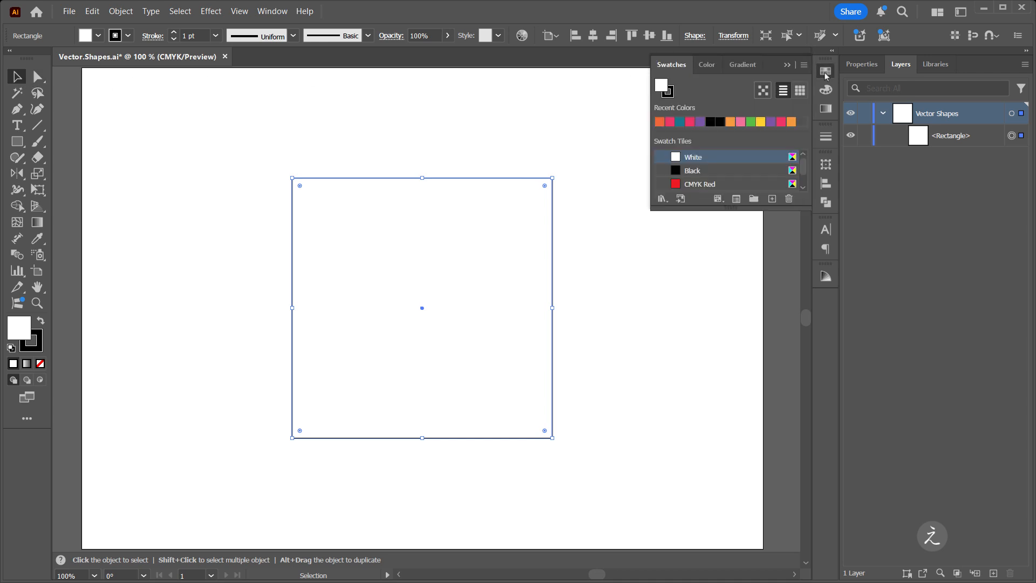
left_click(669, 123)
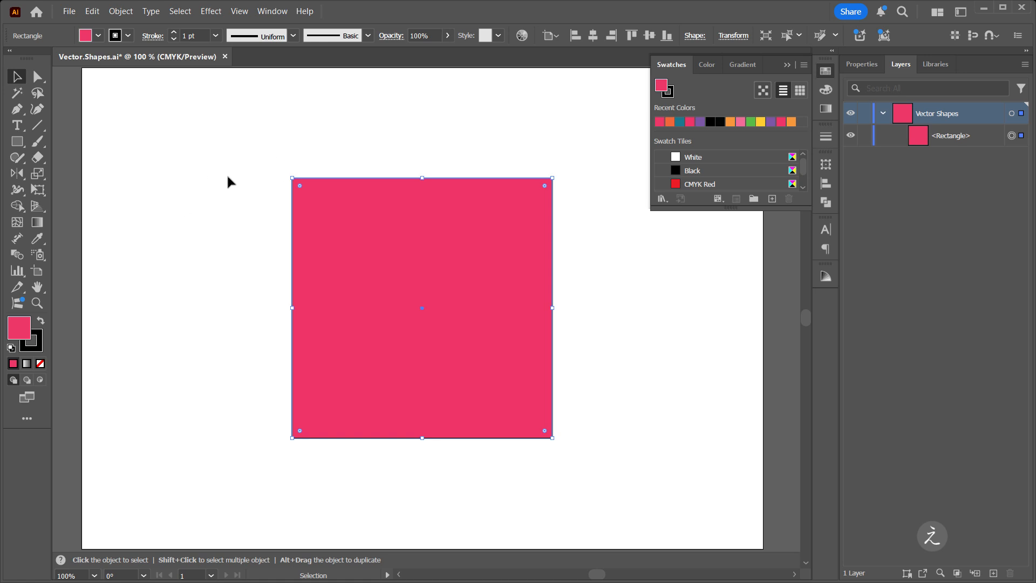
left_click(39, 351)
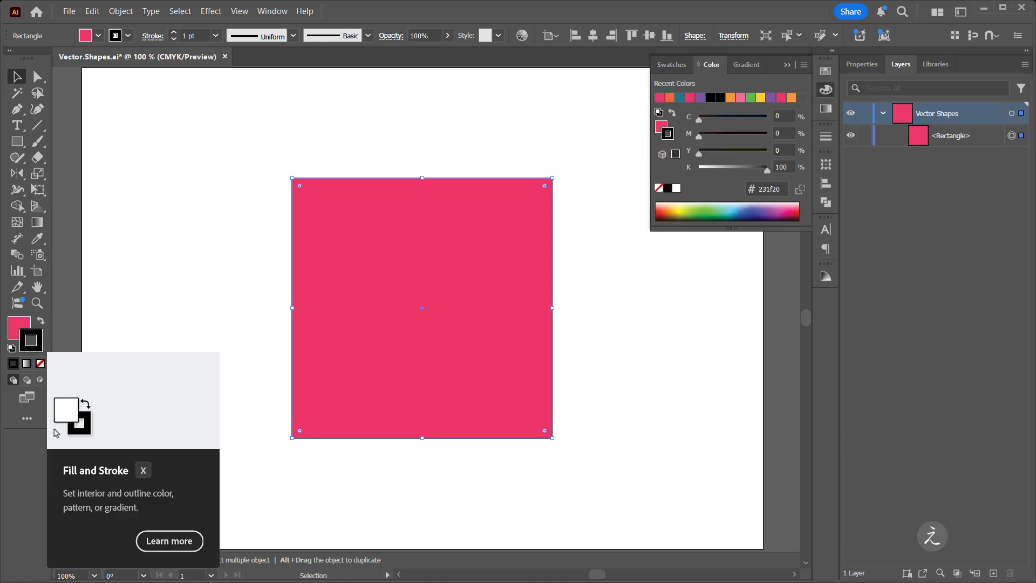
left_click(40, 365)
left_click(21, 329)
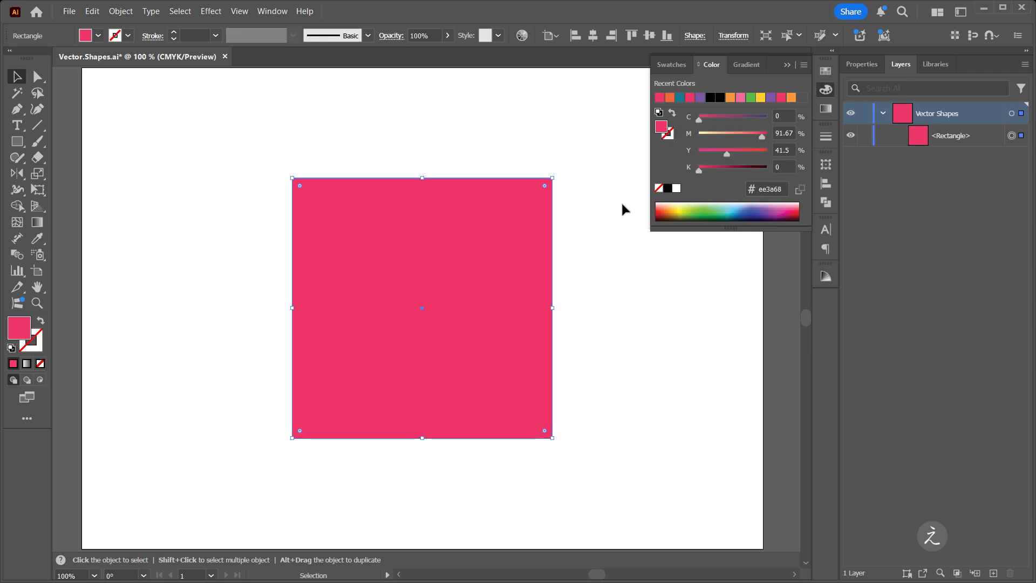
left_click(788, 65)
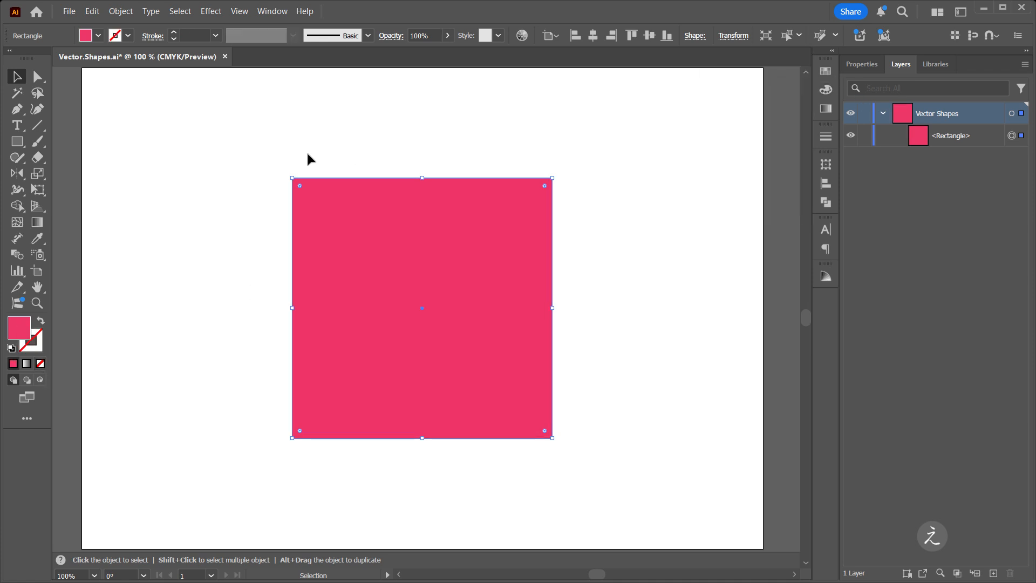
left_click(247, 167)
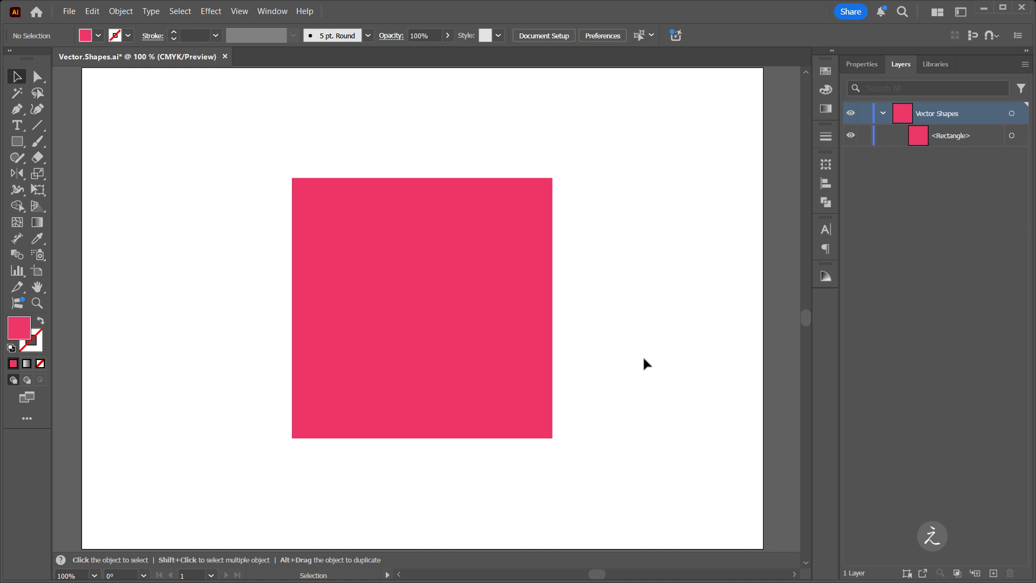
- Unlink the pink square's corner radii and set its upper-left and lower-right corner radii to 170 pt
left_click(436, 309)
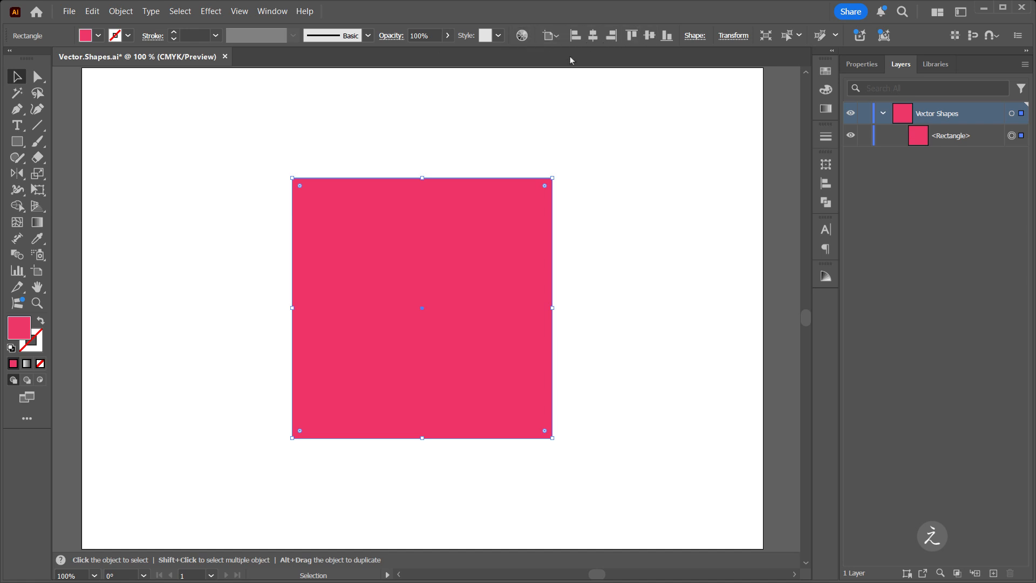
left_click(266, 14)
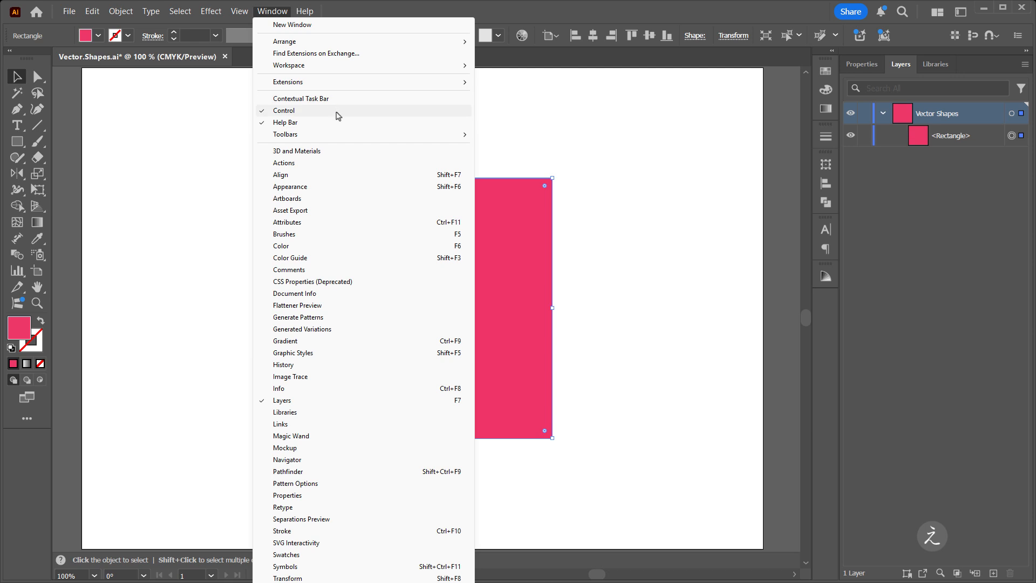
left_click(587, 17)
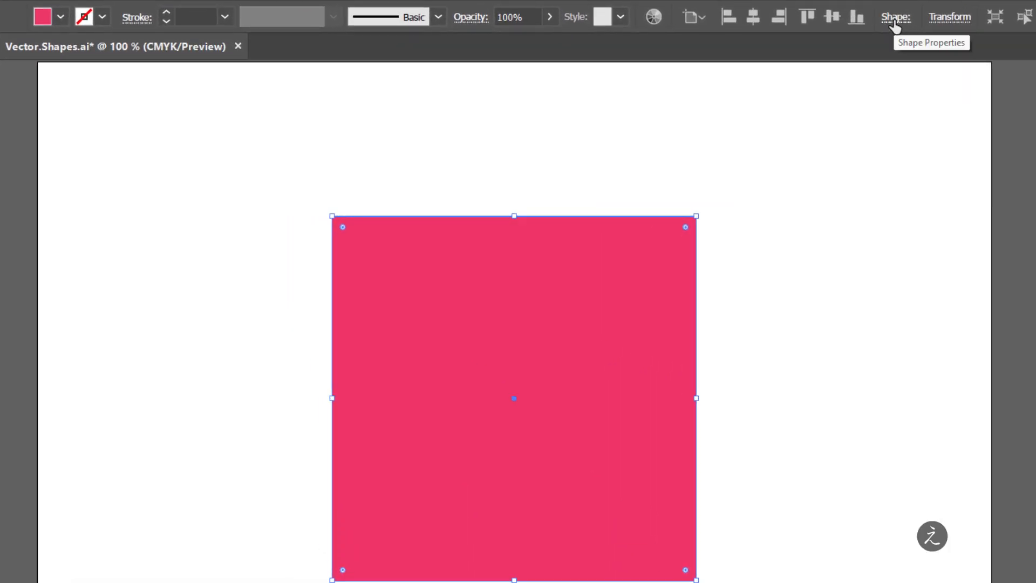
left_click(895, 21)
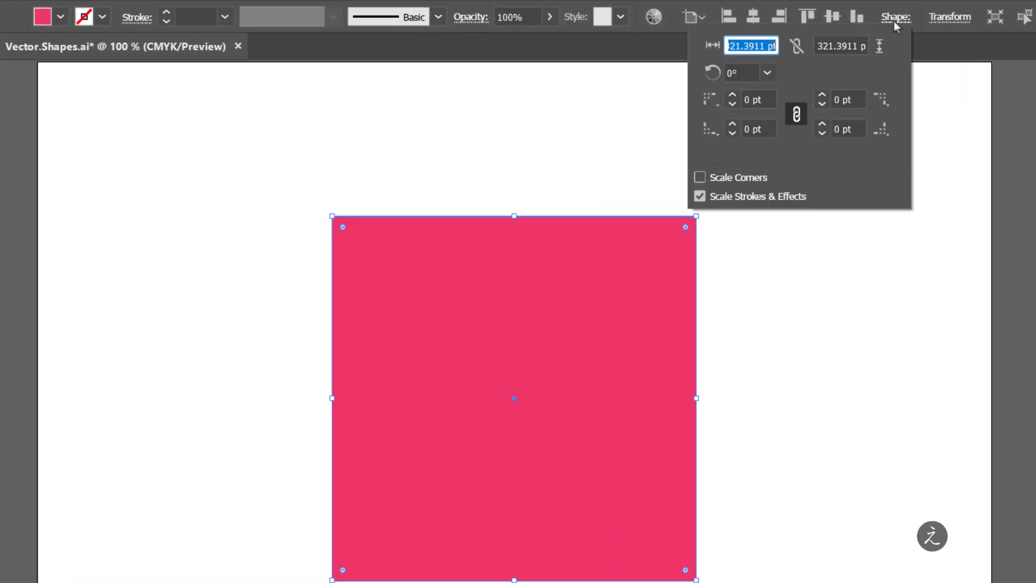
left_click(797, 115)
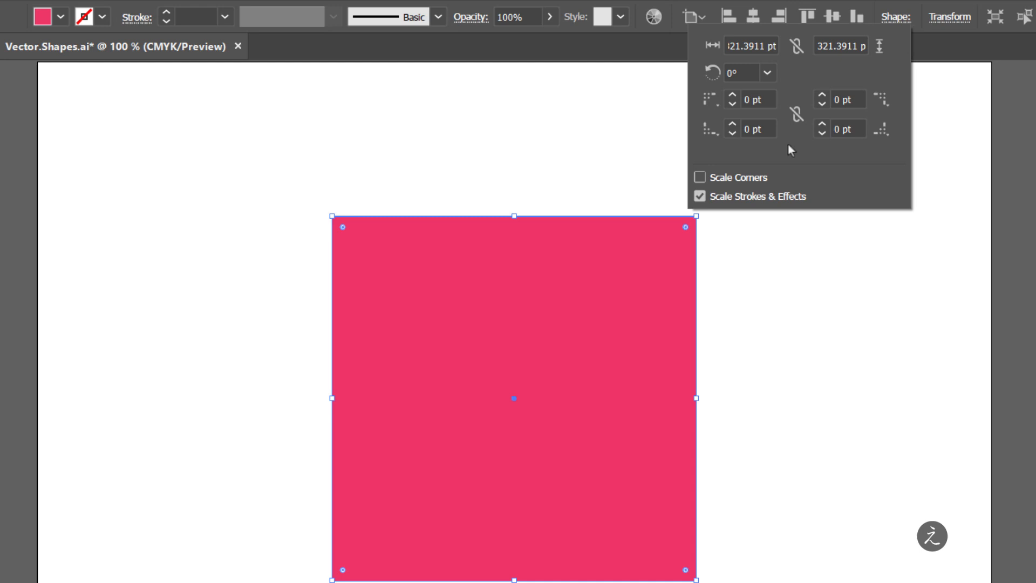
left_click(771, 100)
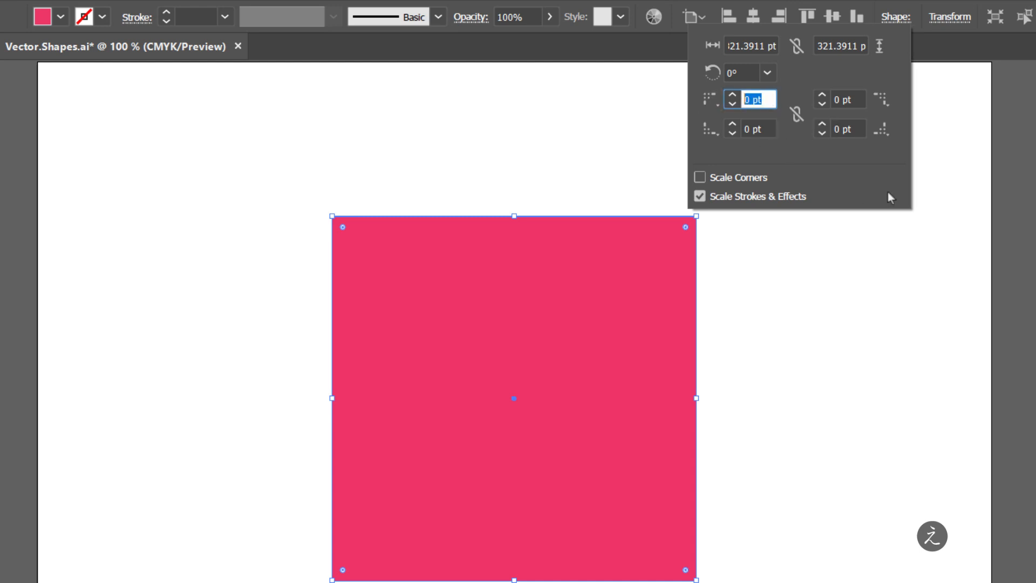
type("170")
key("Tab")
key("Tab")
key("Tab")
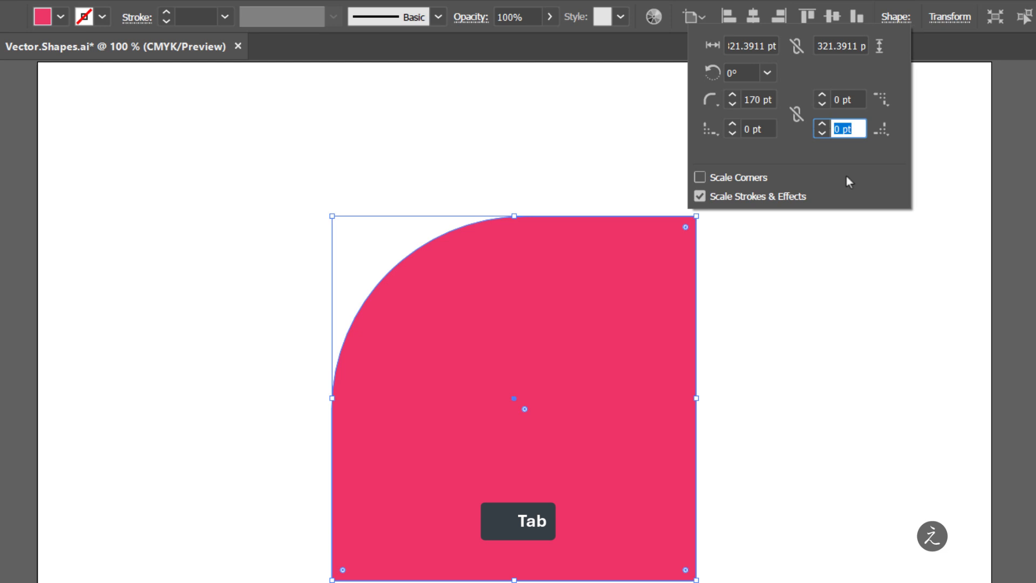
type("170")
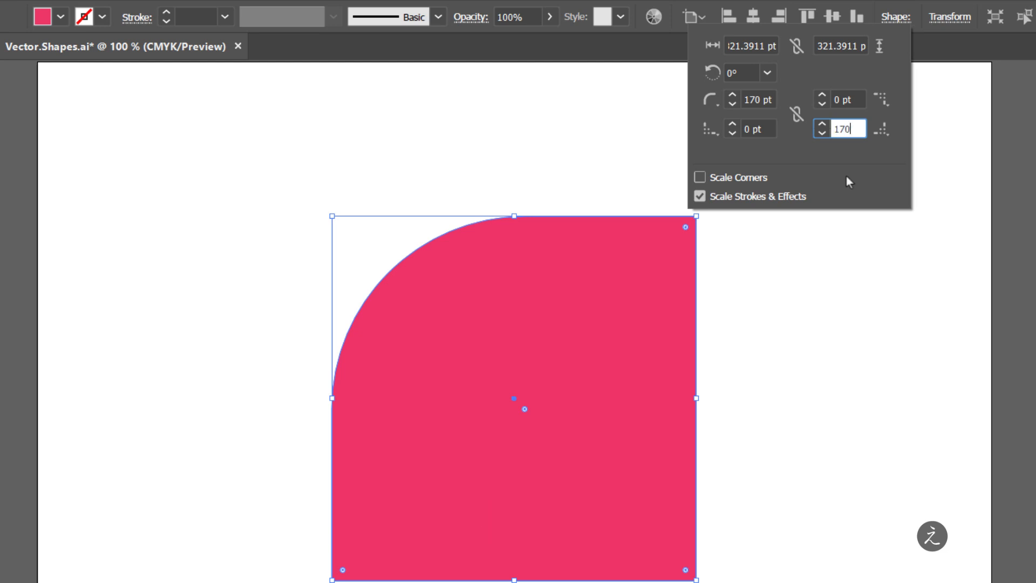
key("Return")
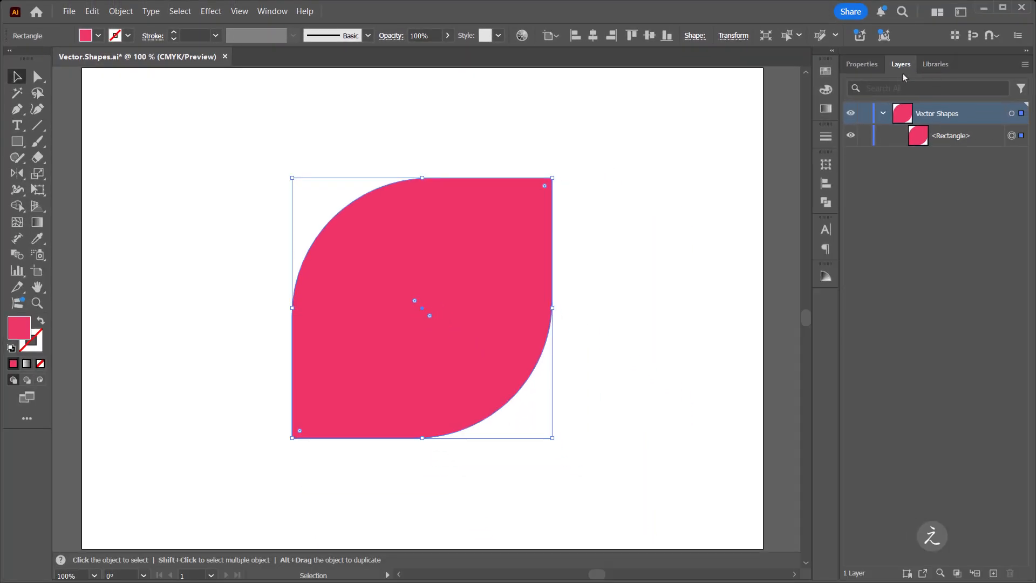
- Lock the pink rounded shape and make the orange recent color the active fill
left_click(865, 136)
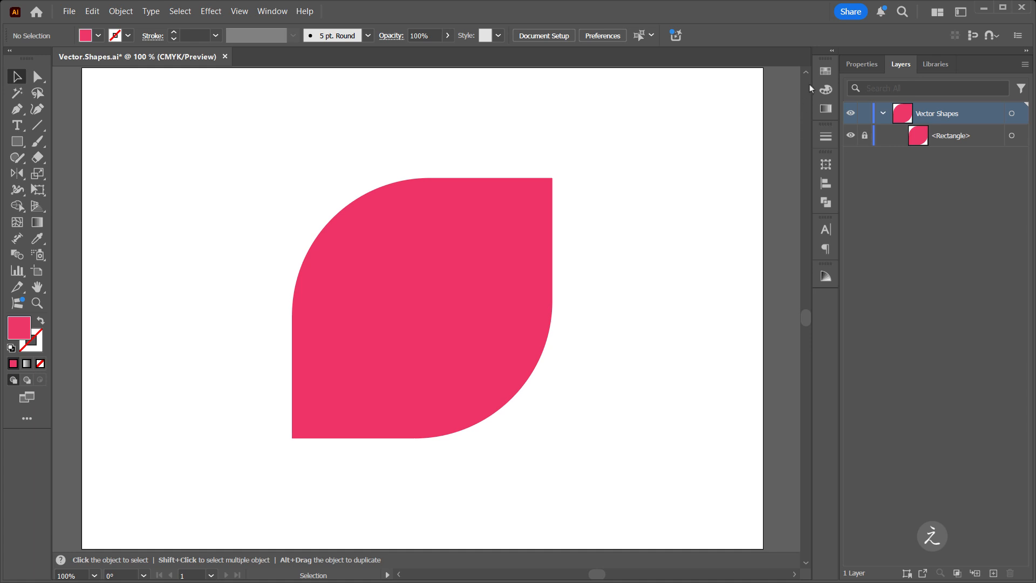
left_click(825, 72)
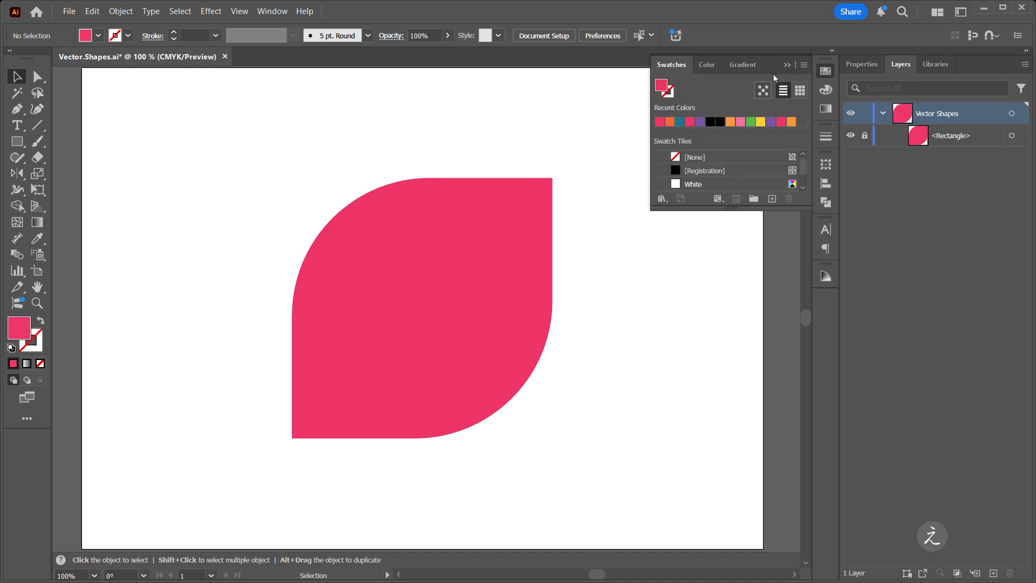
left_click(670, 122)
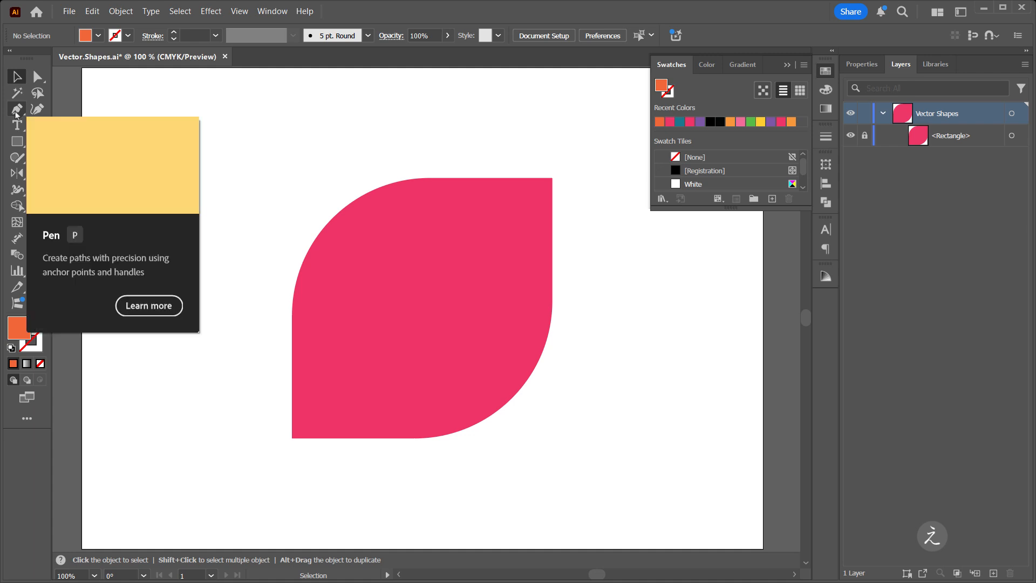
- Draw a closed orange triangle with the Pen tool over the lower-right half of the pink shape, using its upper-right and lower-left corners, and deselect it
key("p")
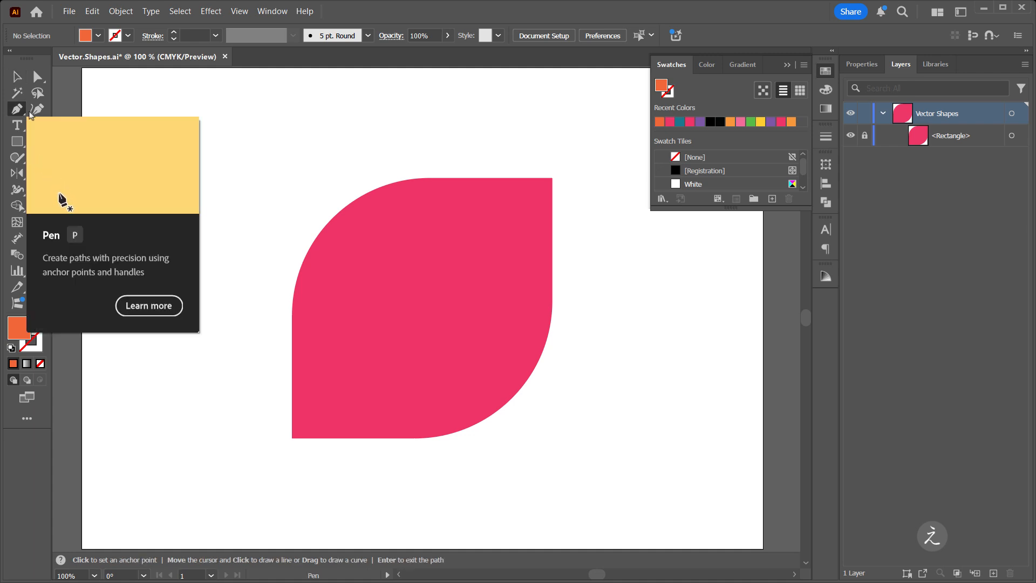
left_click(553, 179)
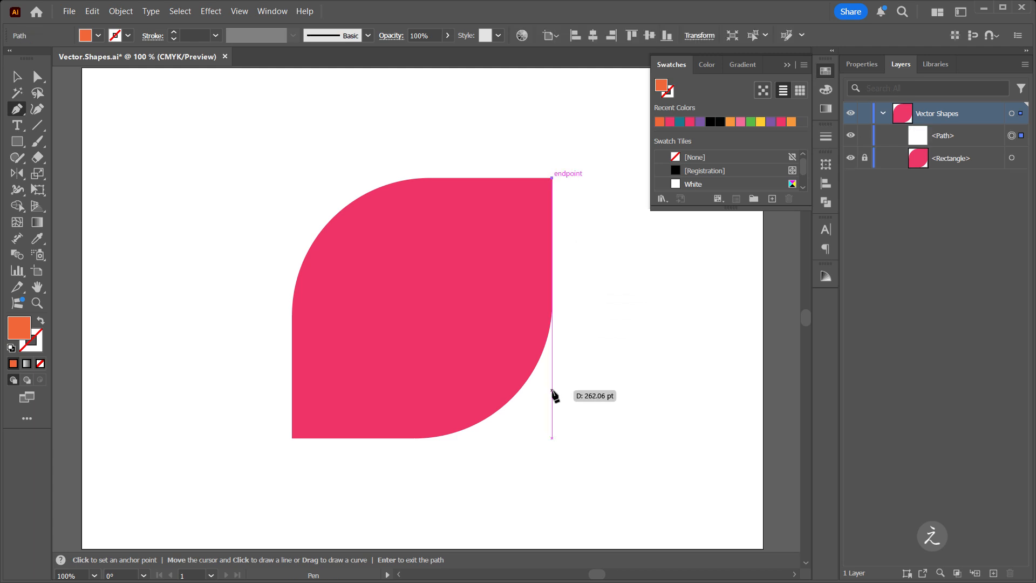
left_click(552, 439)
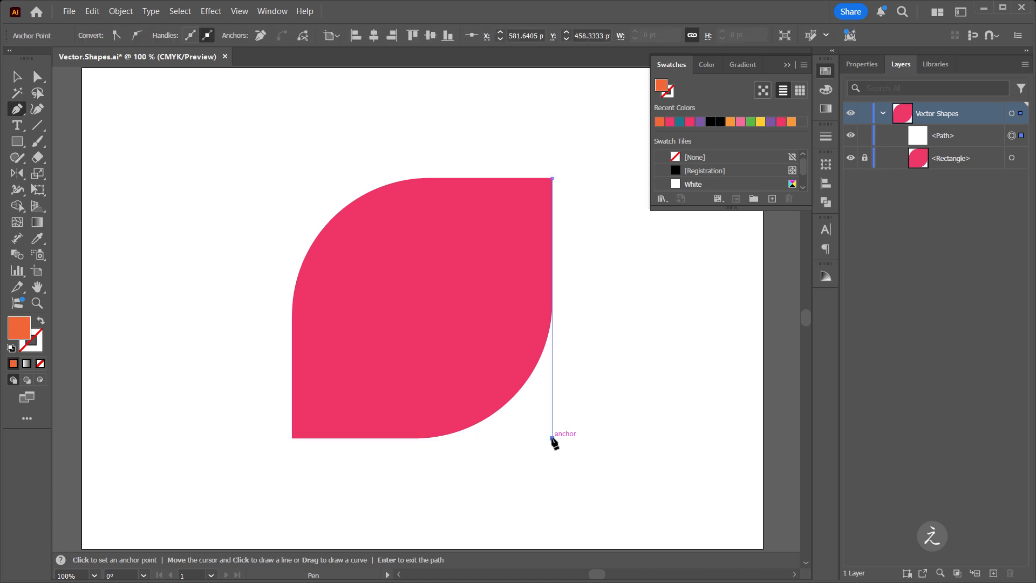
key("shift")
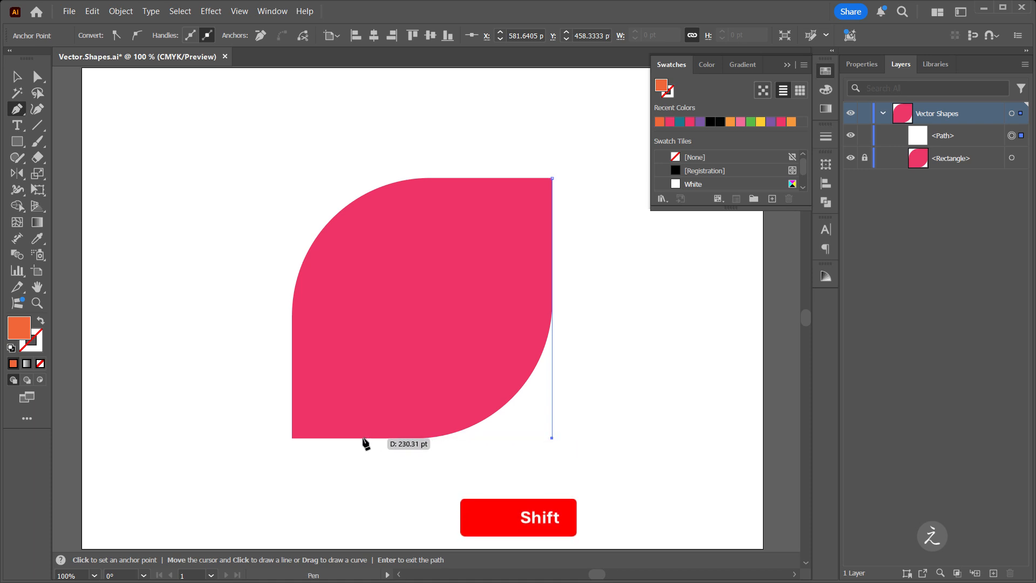
left_click(292, 438)
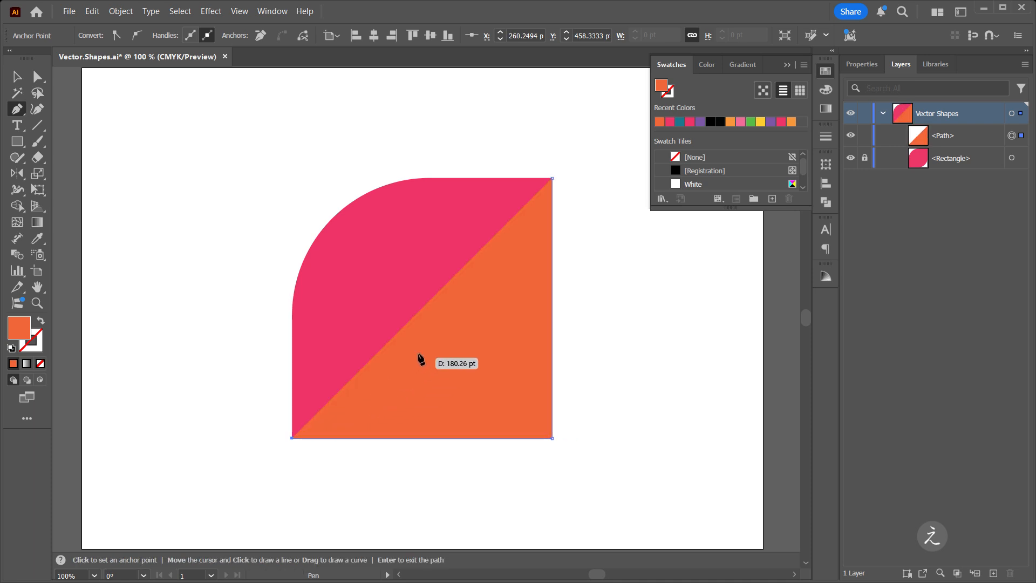
left_click(552, 178)
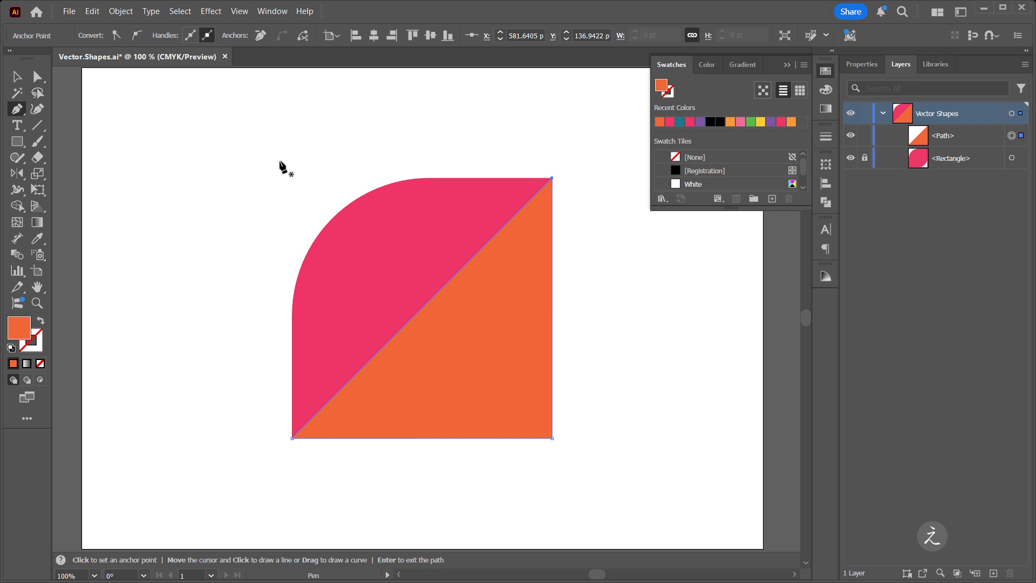
left_click(17, 77)
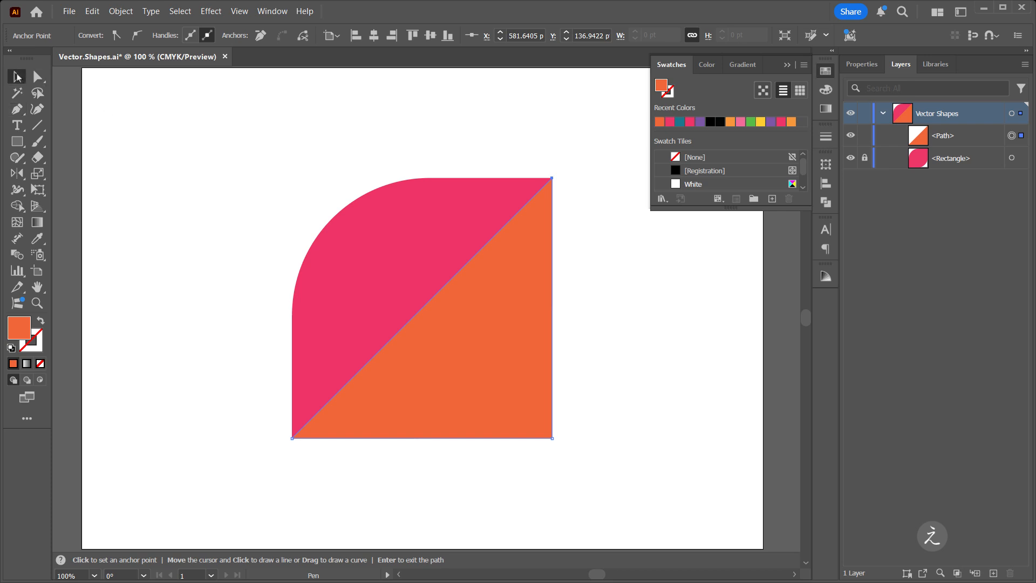
left_click(625, 273)
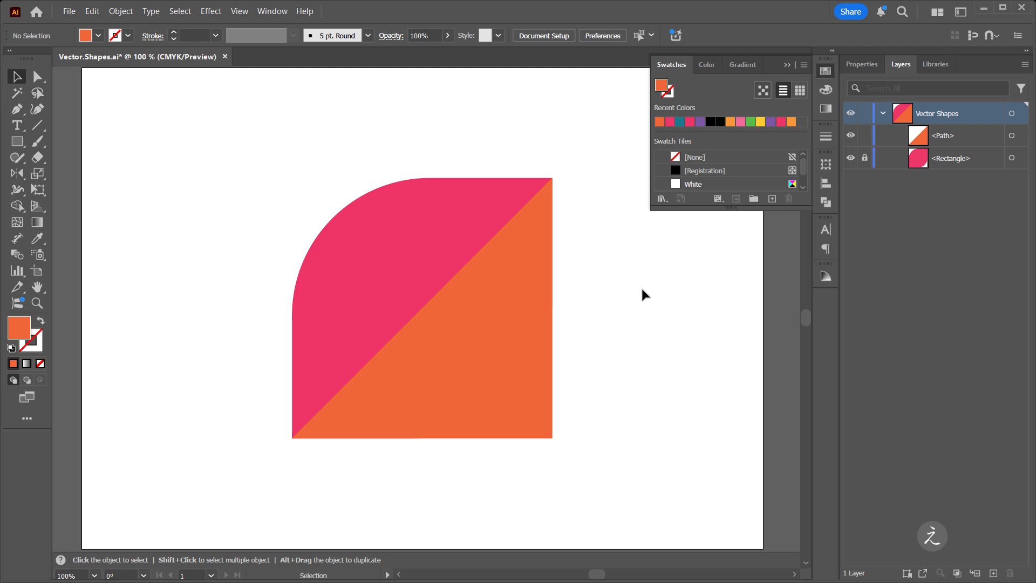
- Convert the orange triangle's upper-right and lower-left anchor points to smooth points
left_click(37, 78)
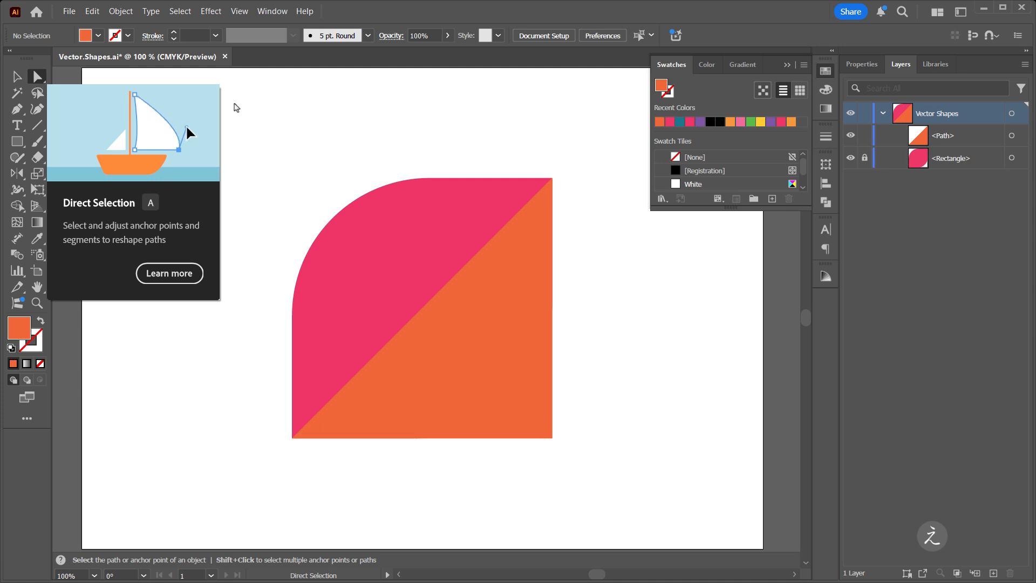
left_click(552, 178)
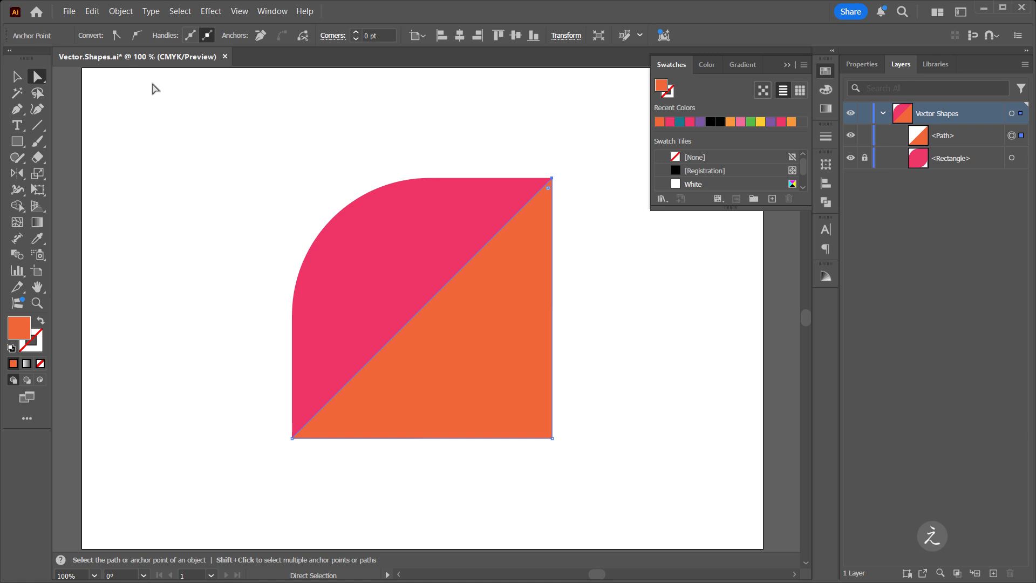
left_click(138, 37)
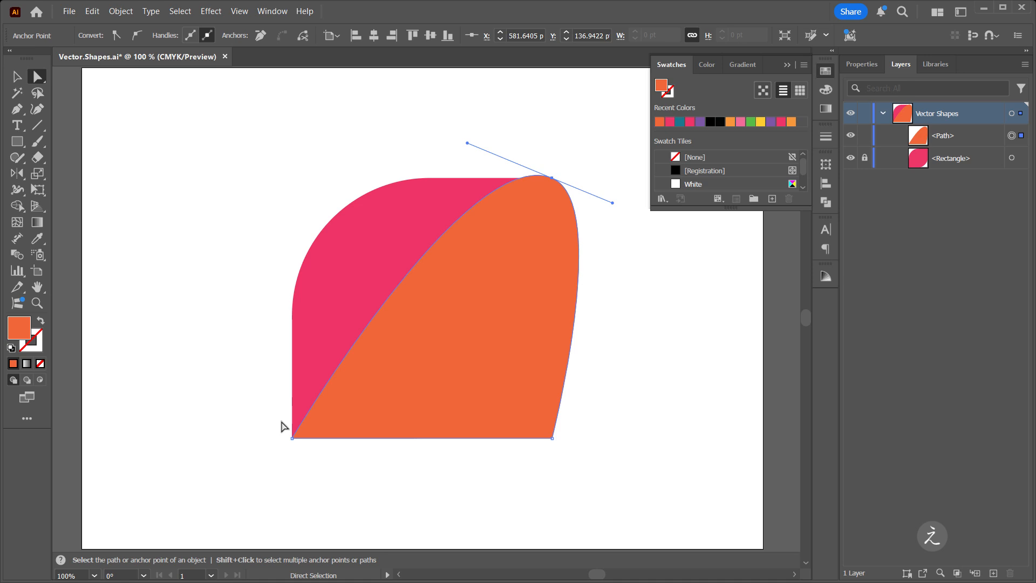
left_click(292, 438)
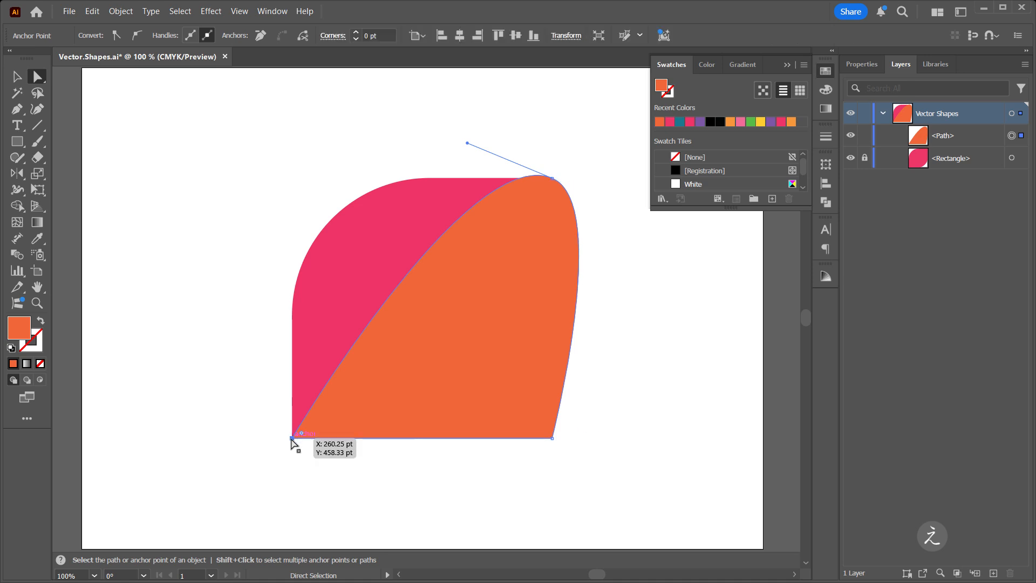
left_click(137, 37)
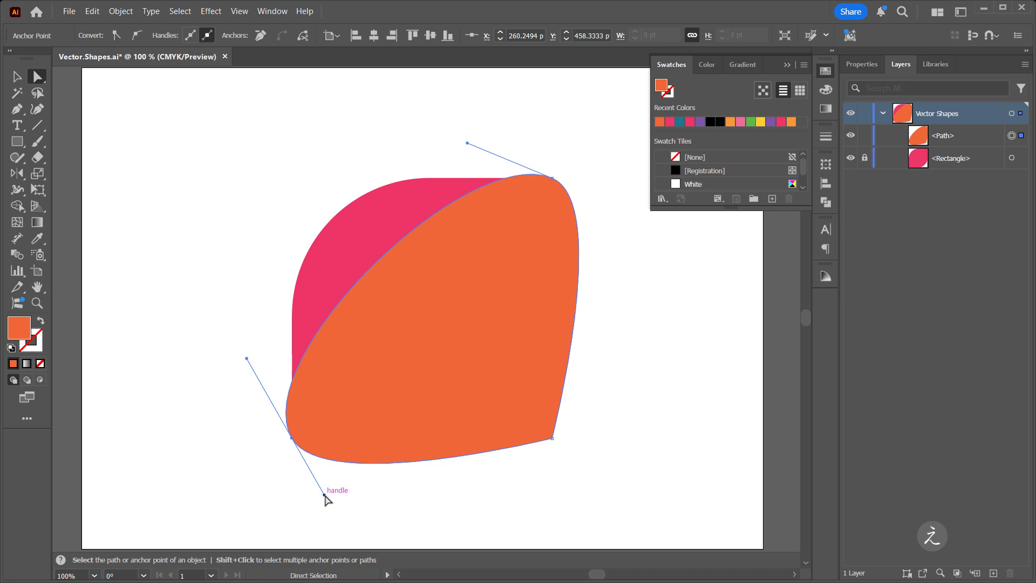
- Straighten the smooth points' handles: horizontal along the base at the lower-left anchor, vertical along the side at the upper-right anchor
left_click_drag(325, 495, 372, 446)
key("shift")
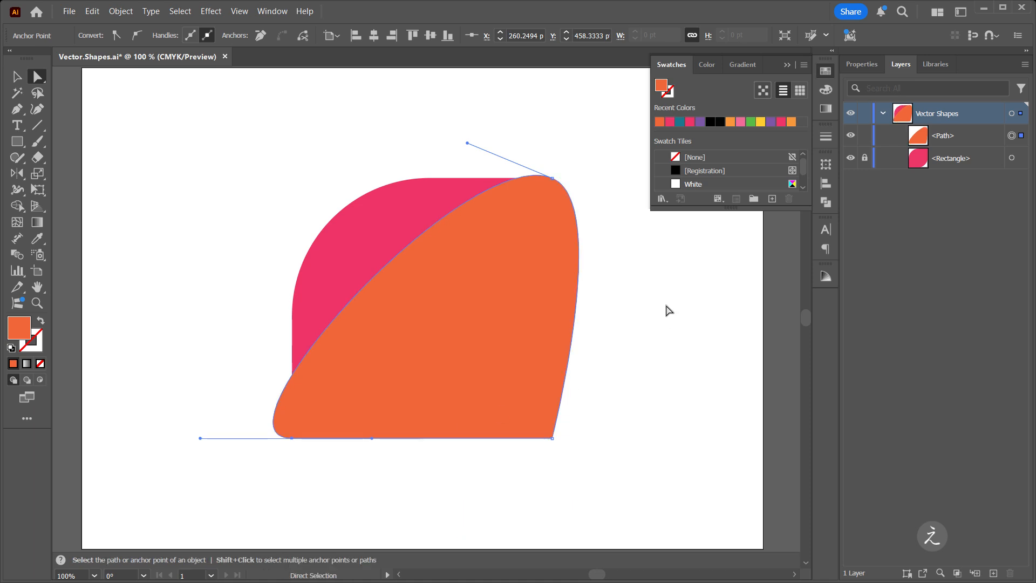
left_click(554, 175)
left_click_drag(613, 204, 573, 269)
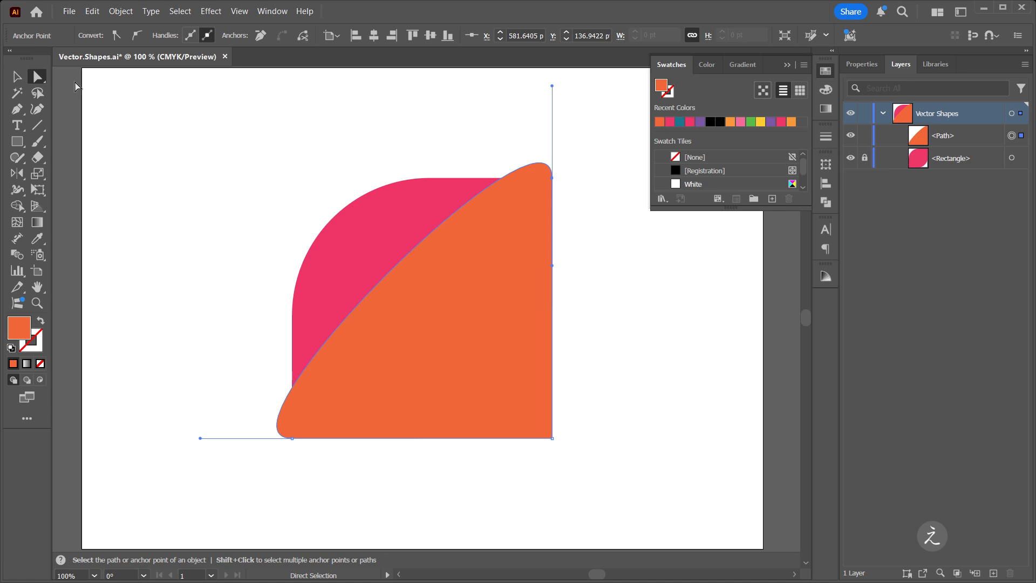
- Reshape the orange curve with the Anchor Point tool, swinging the upper-right anchor's handle straight down and the lower-left anchor's handle straight up
left_click(18, 110)
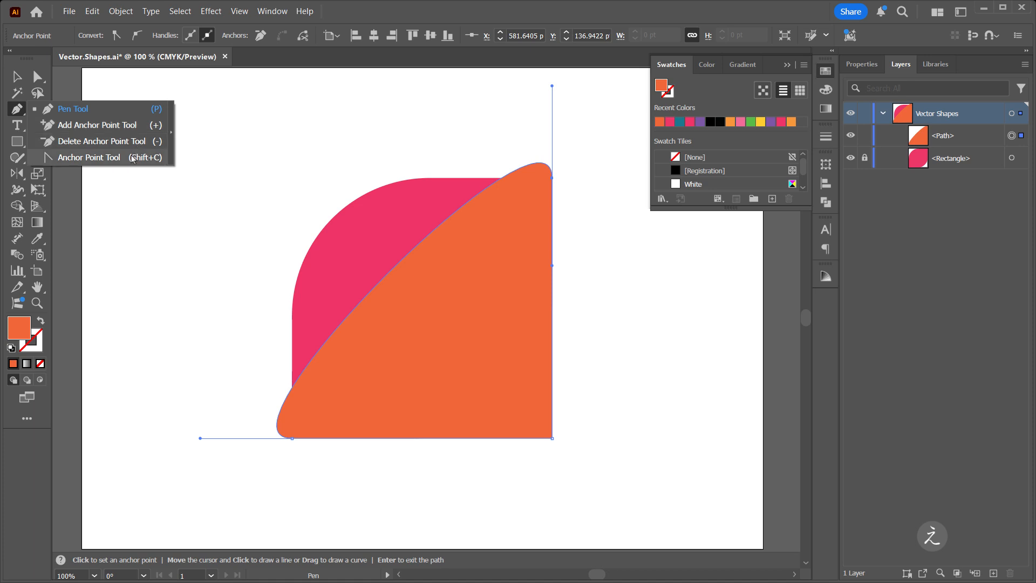
left_click(89, 157)
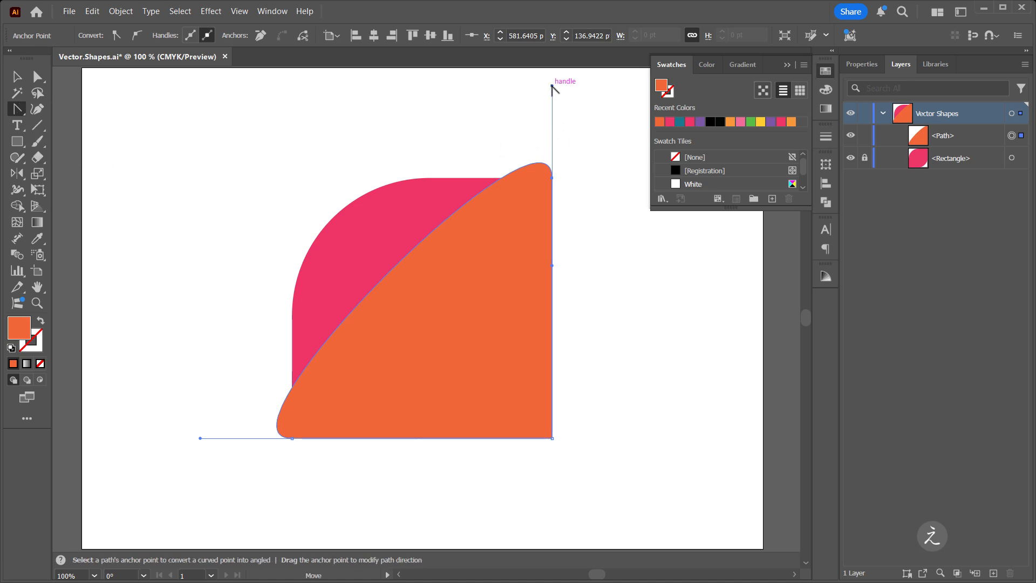
left_click_drag(551, 85, 559, 311)
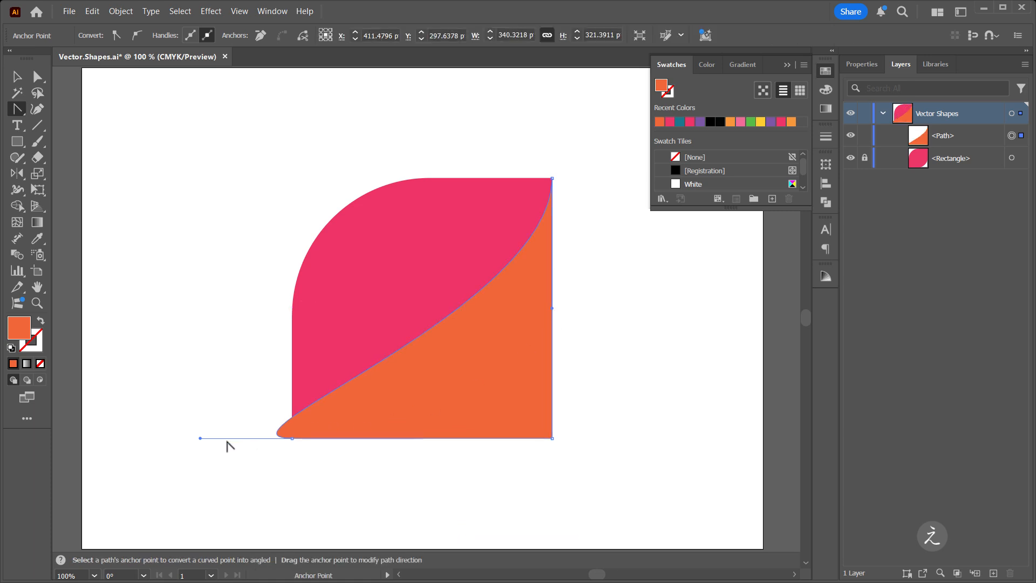
left_click_drag(199, 438, 303, 309)
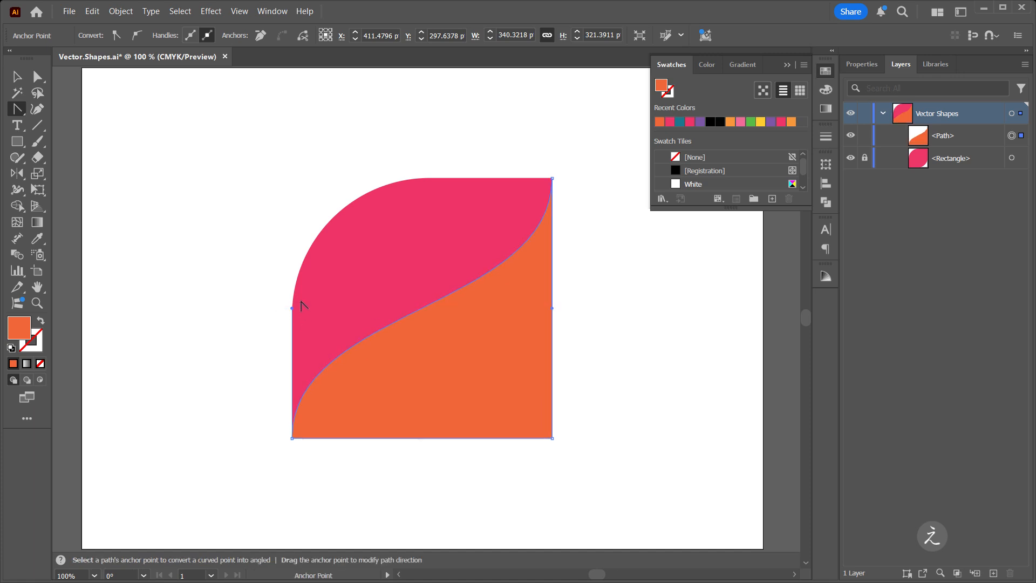
- Select both the pink and orange shapes, divide them with the Pathfinder, and ungroup the result
left_click(17, 76)
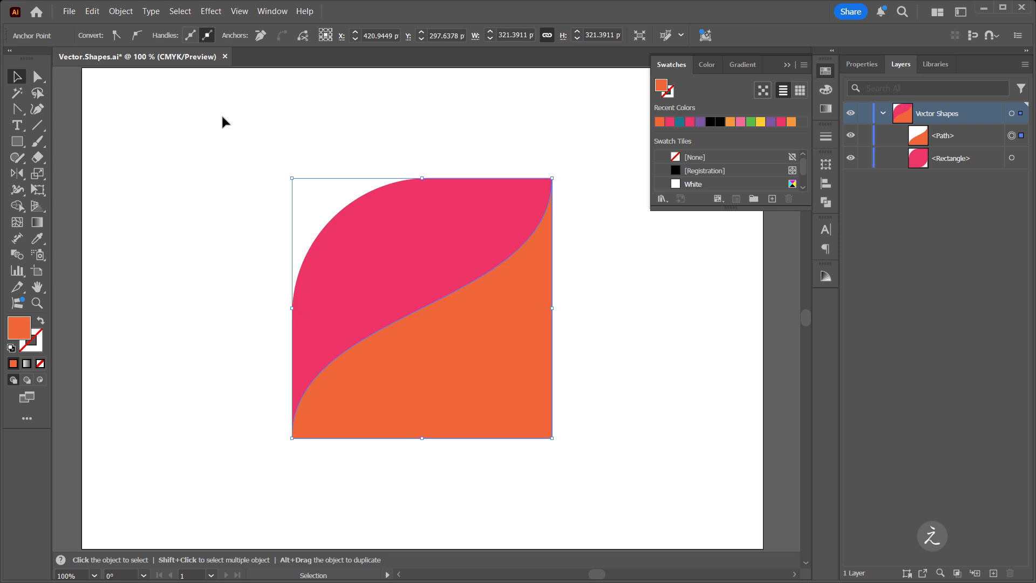
left_click_drag(222, 114, 616, 450)
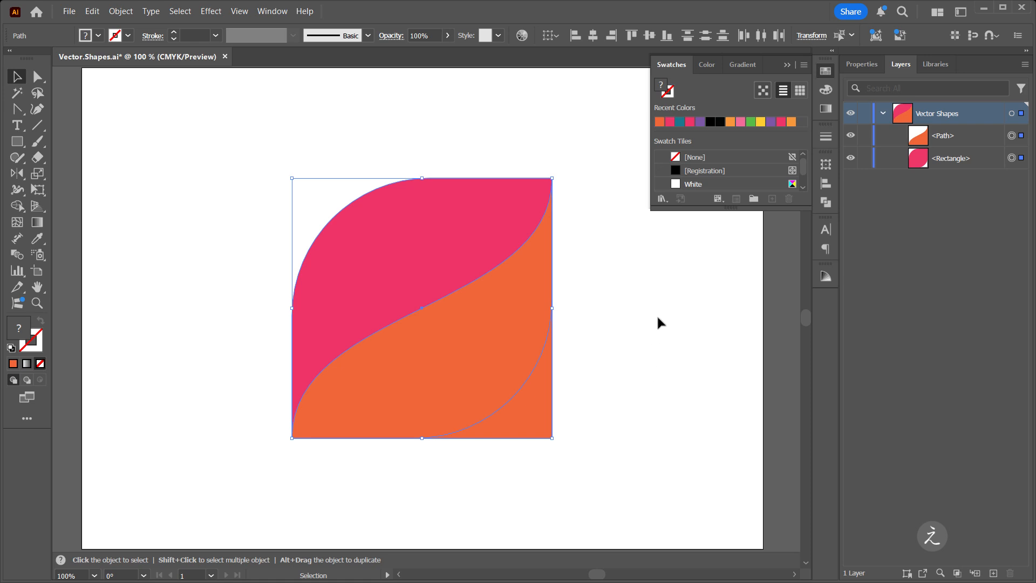
left_click(827, 202)
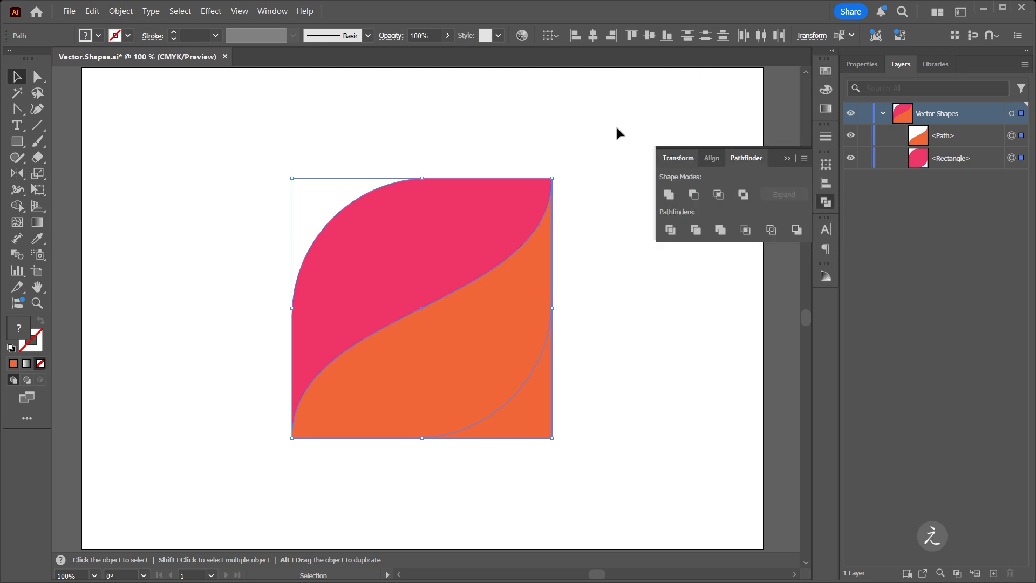
left_click(279, 12)
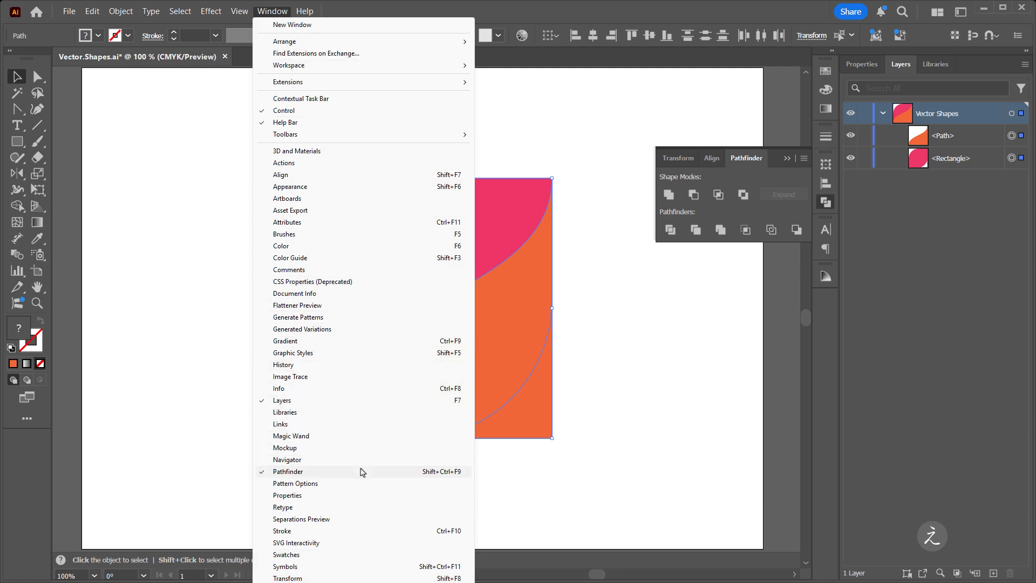
left_click(654, 11)
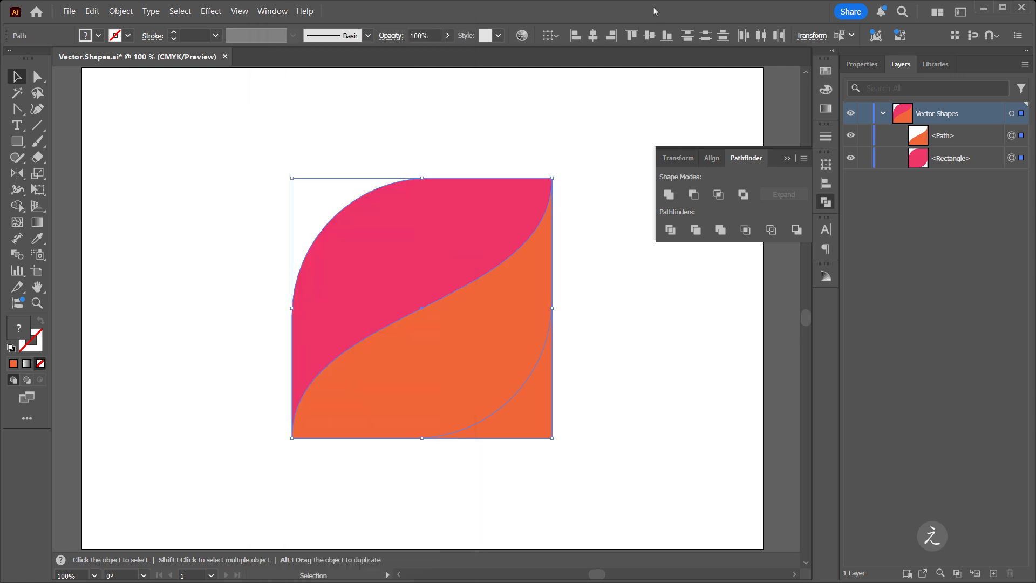
left_click(670, 231)
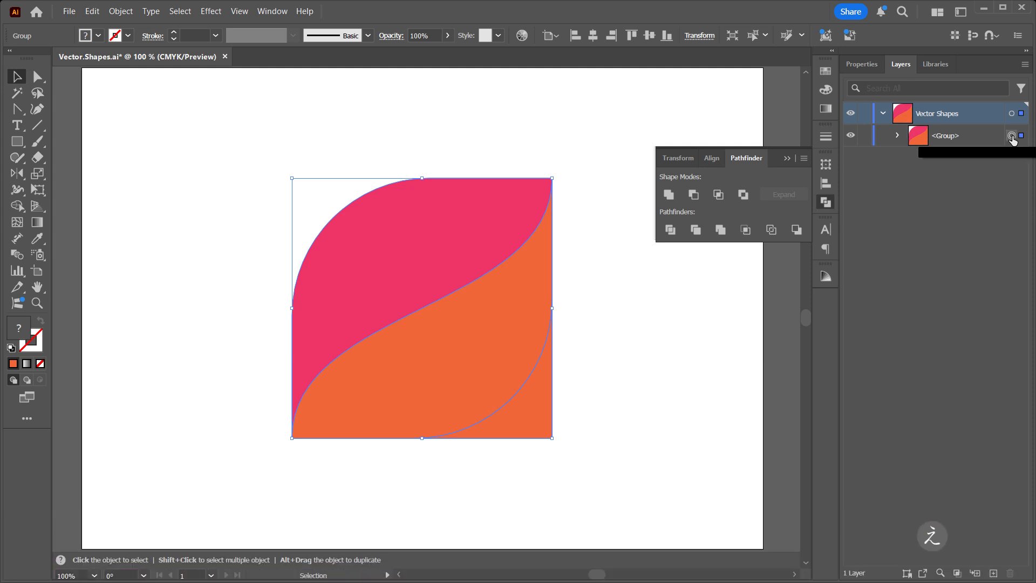
left_click(128, 18)
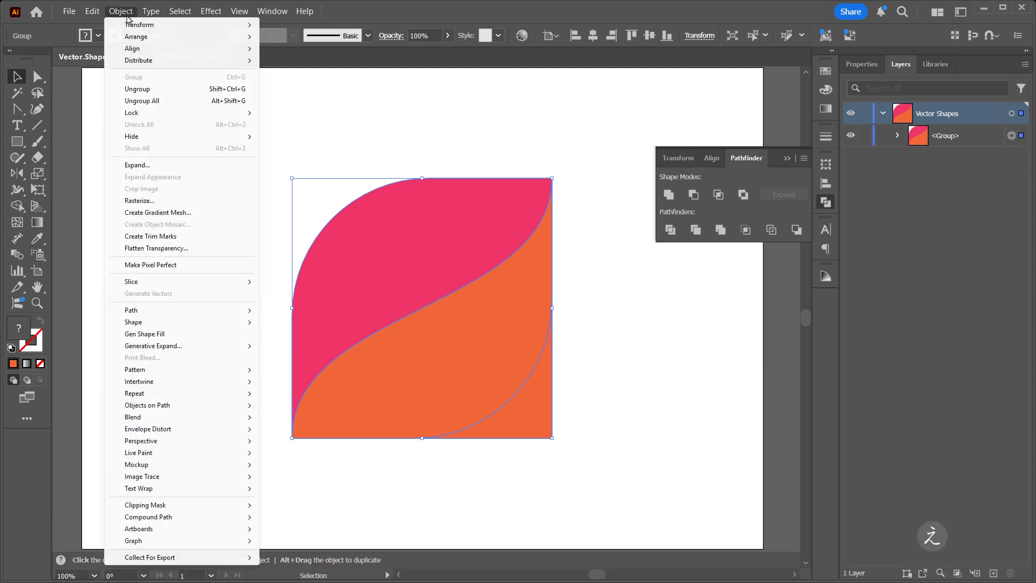
left_click(165, 91)
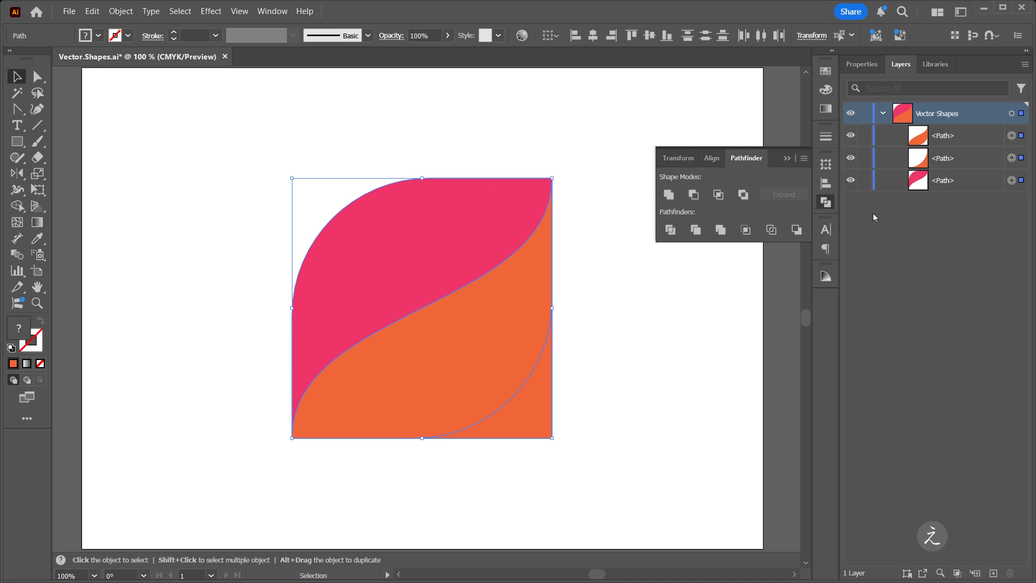
- Delete the orange corner piece outside the rounded lower-right curve, leaving nothing selected
left_click(939, 222)
left_click(956, 162)
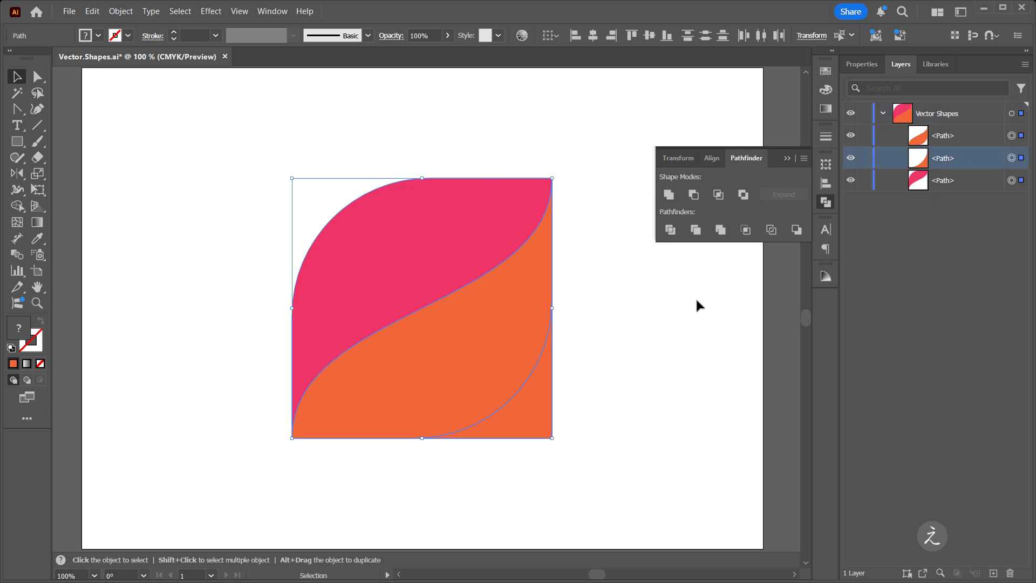
left_click(696, 300)
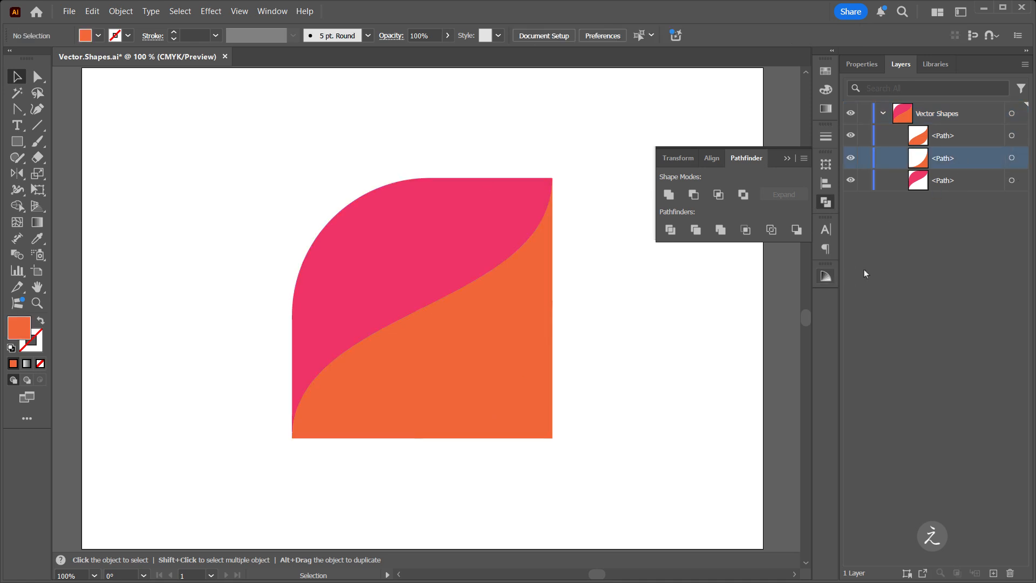
left_click(1011, 159)
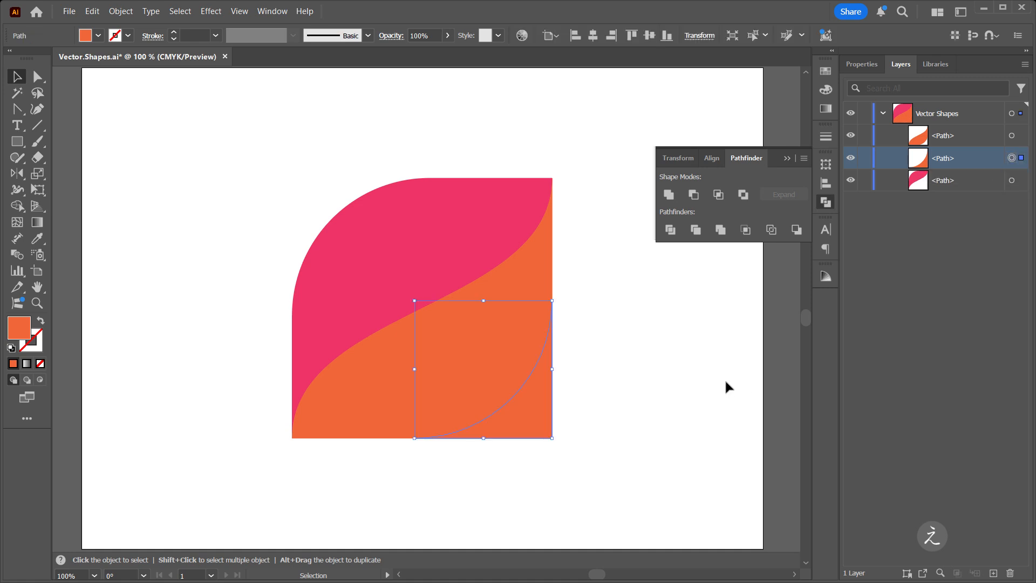
left_click(1010, 573)
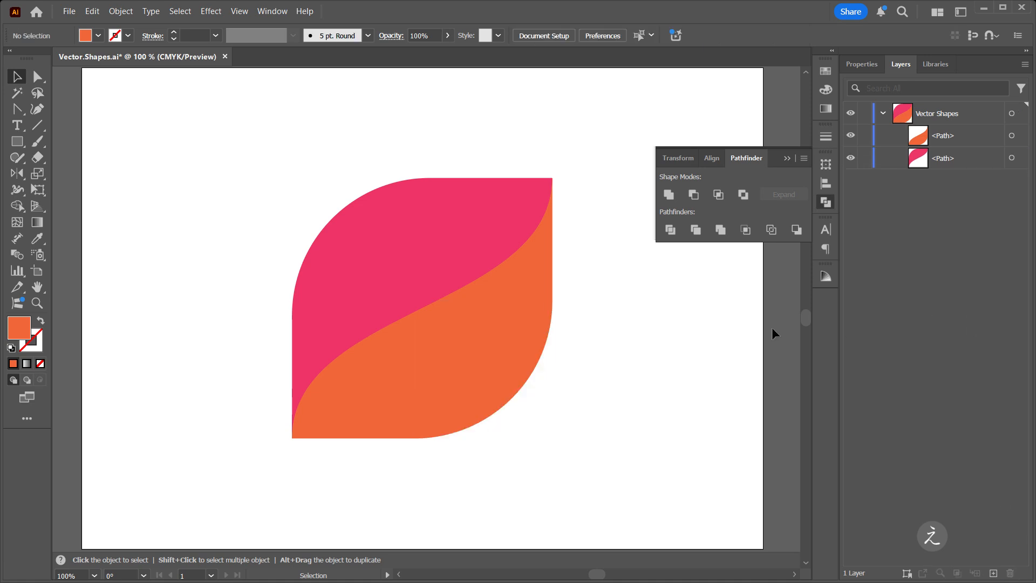
left_click(788, 159)
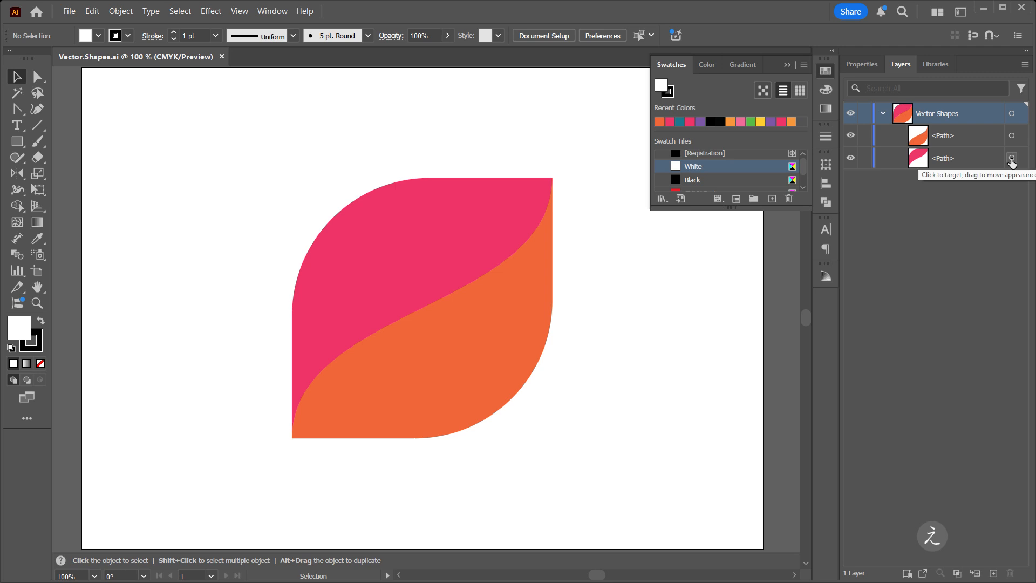
- Apply a linear gradient to the pink shape and set its right color stop to the light orange recent color
left_click(1013, 159)
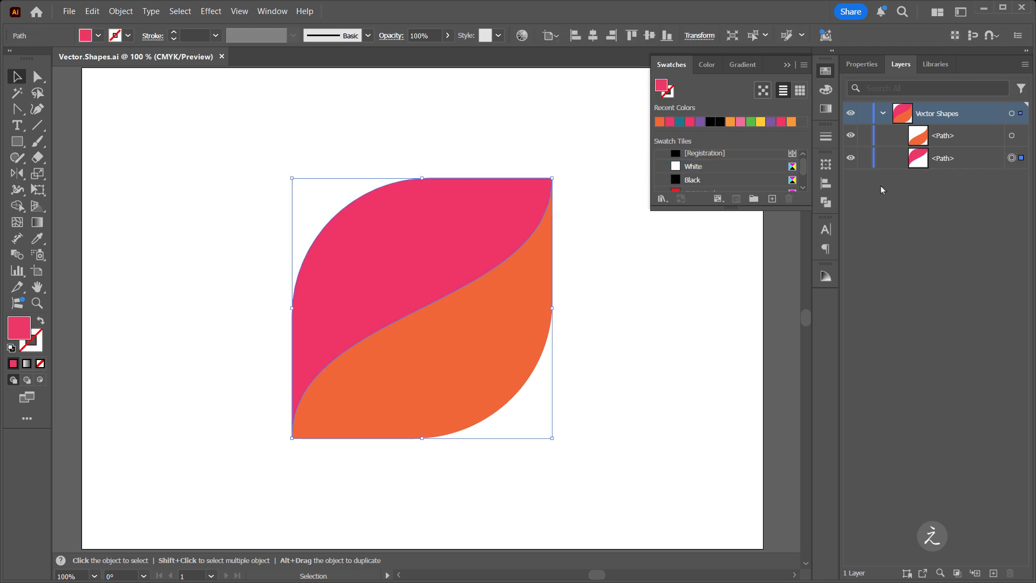
left_click(38, 223)
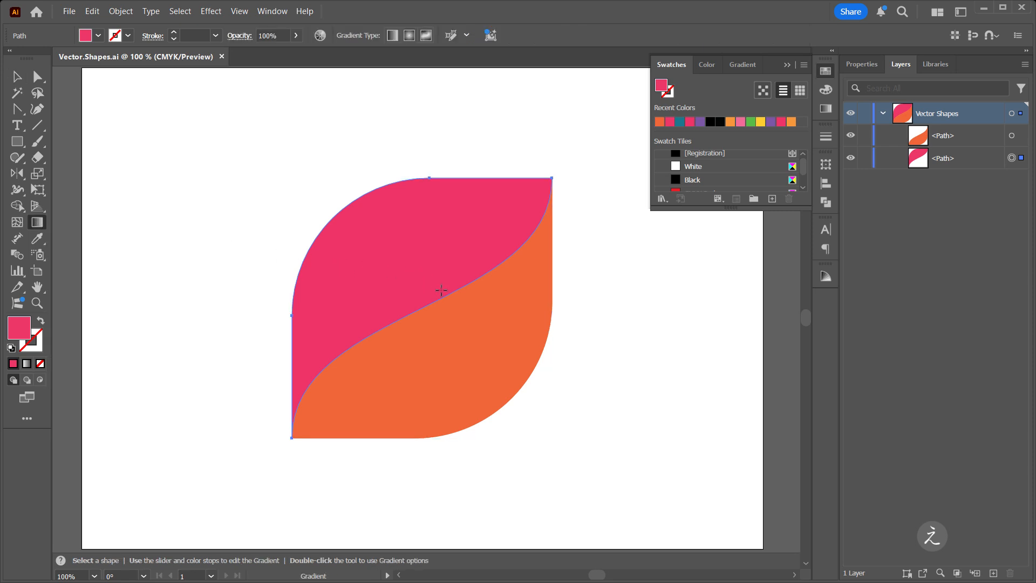
left_click(441, 290)
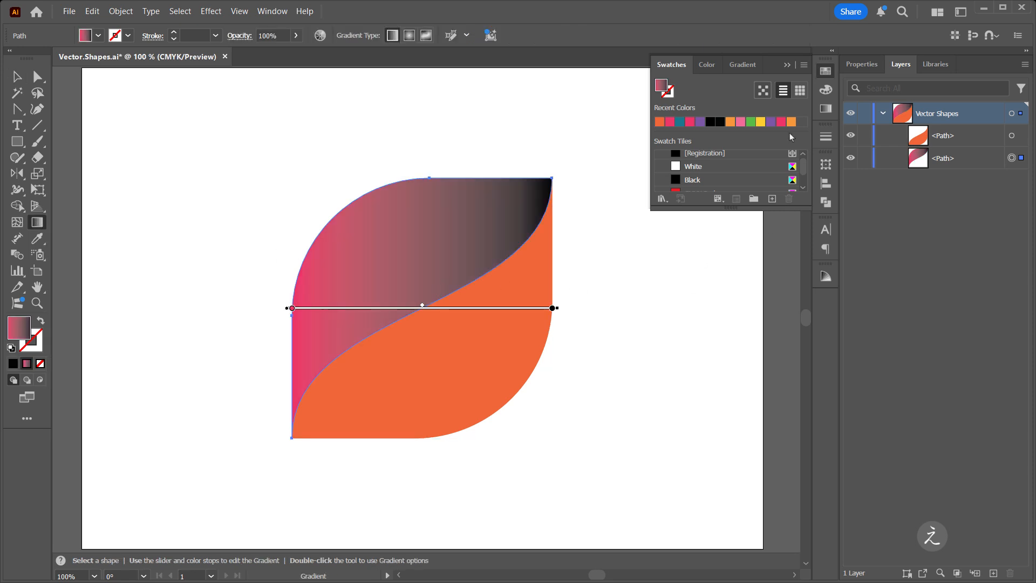
left_click(743, 65)
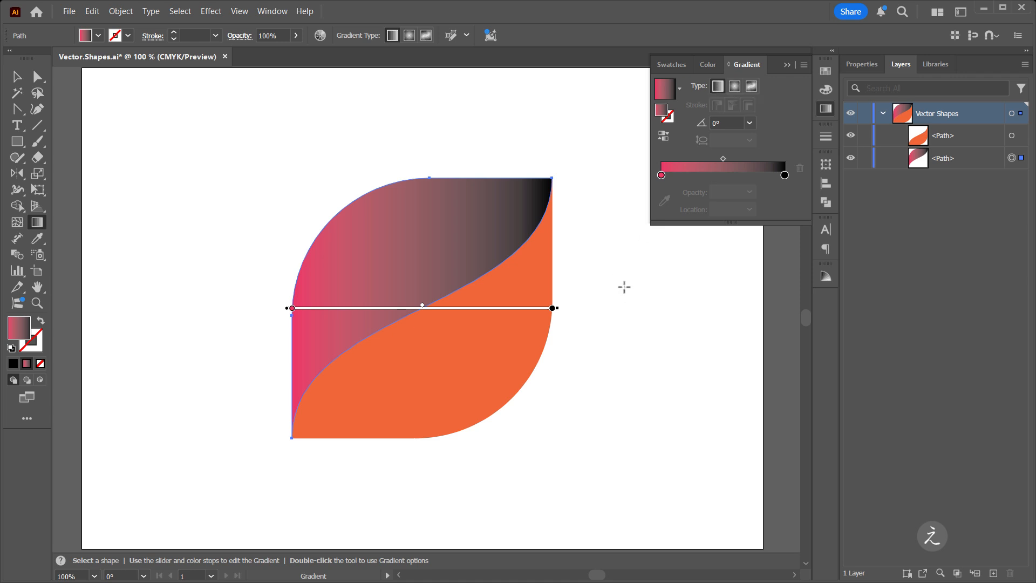
left_click(553, 308)
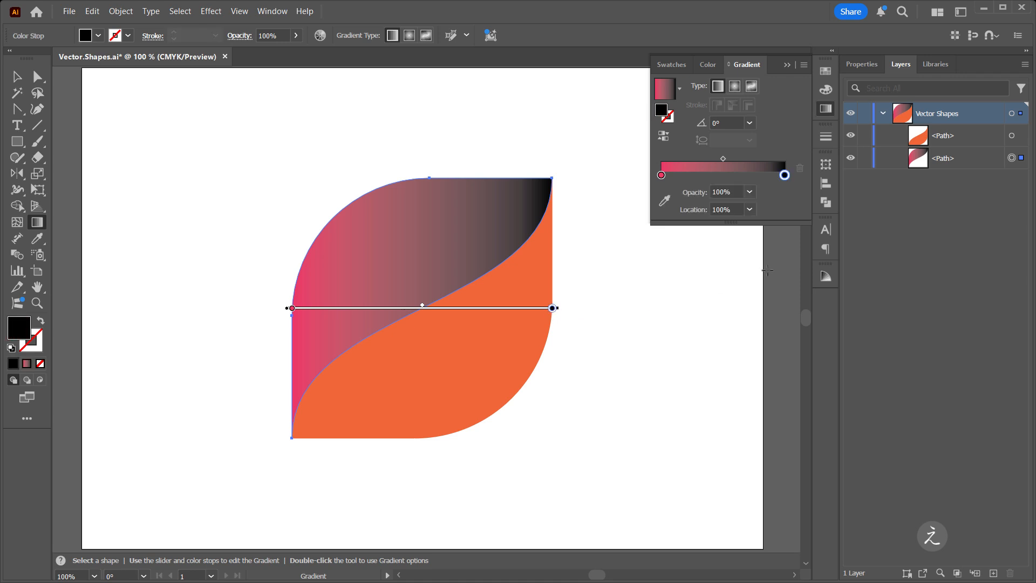
left_click(672, 65)
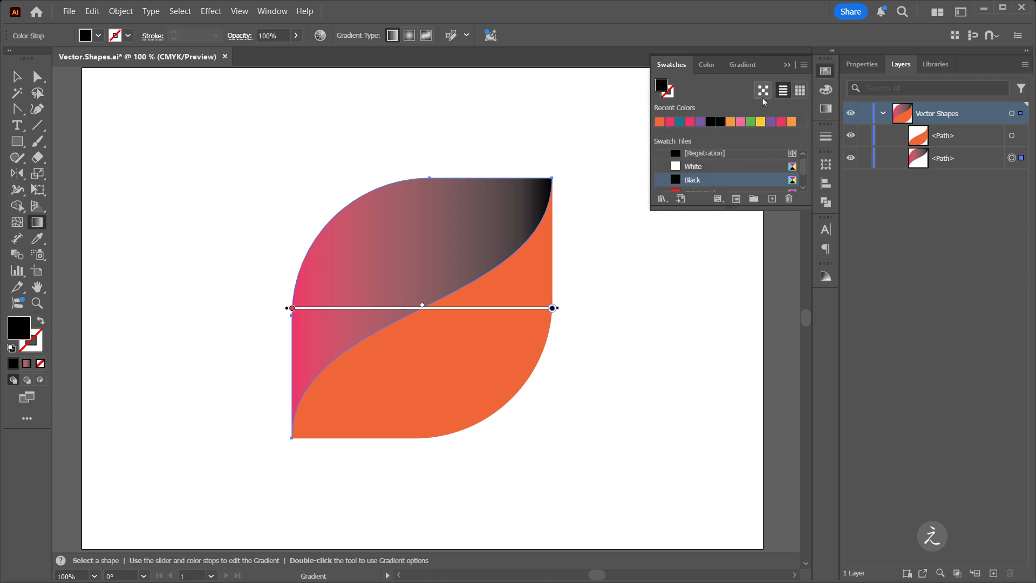
left_click(792, 124)
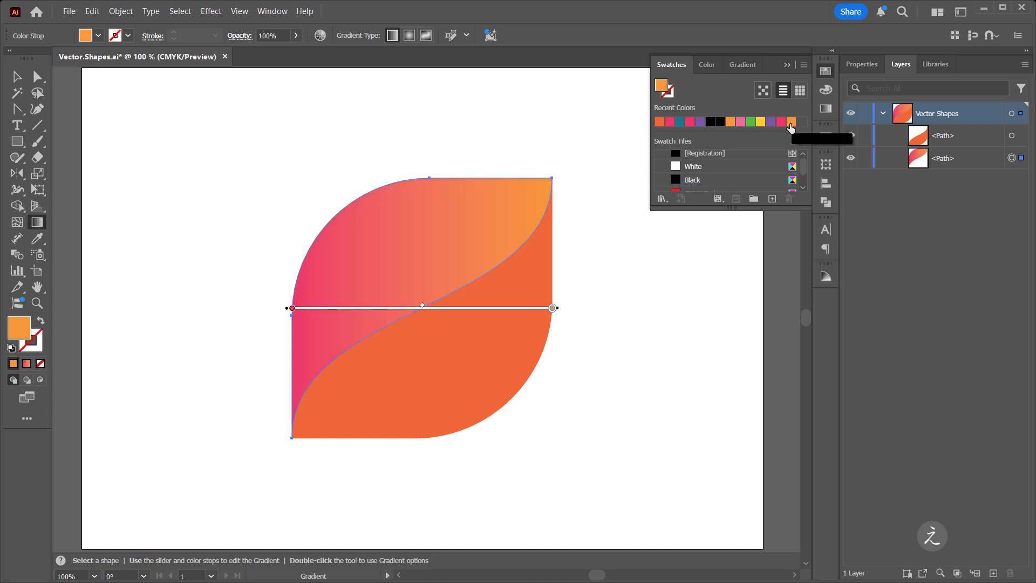
- Lighten the upper gradient's right color stop to #ffb776 and shift the gradient midpoint toward that stop
double_click(24, 332)
mouse_move(360, 230)
left_mouse_down()
mouse_move(618, 273)
mouse_move(809, 196)
left_mouse_up()
left_click_drag(752, 238, 717, 233)
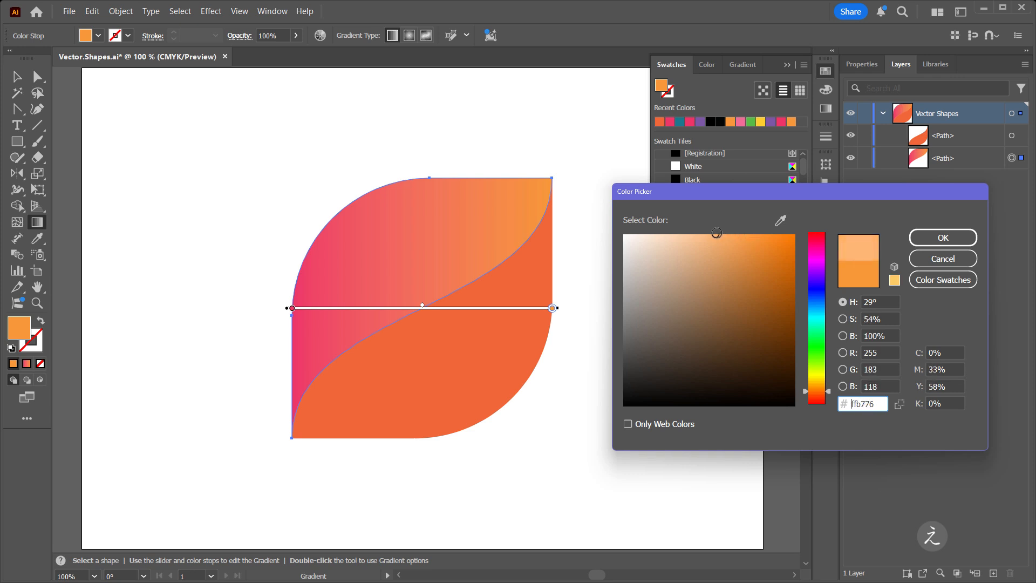
left_click(937, 247)
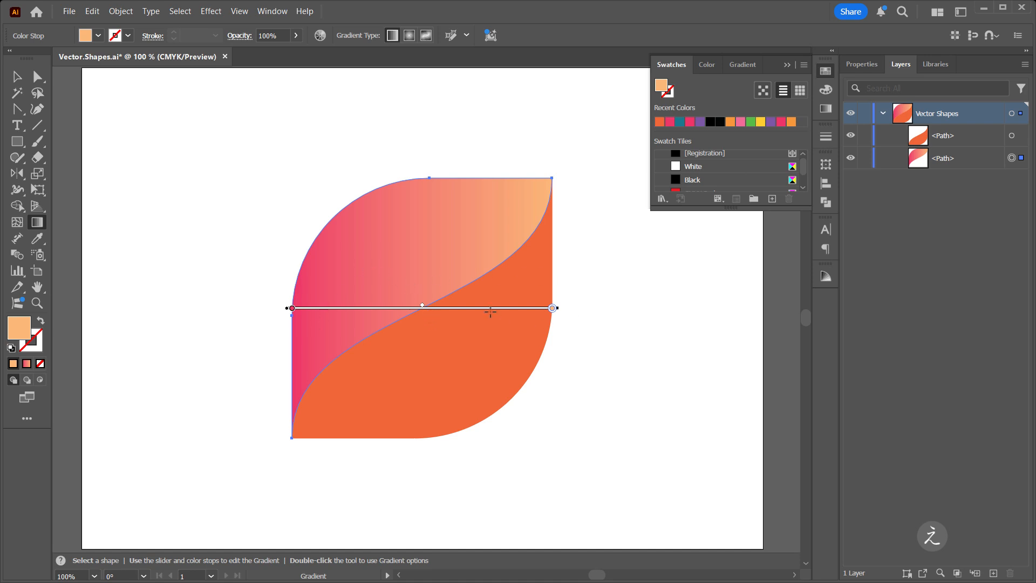
left_click_drag(423, 307, 460, 307)
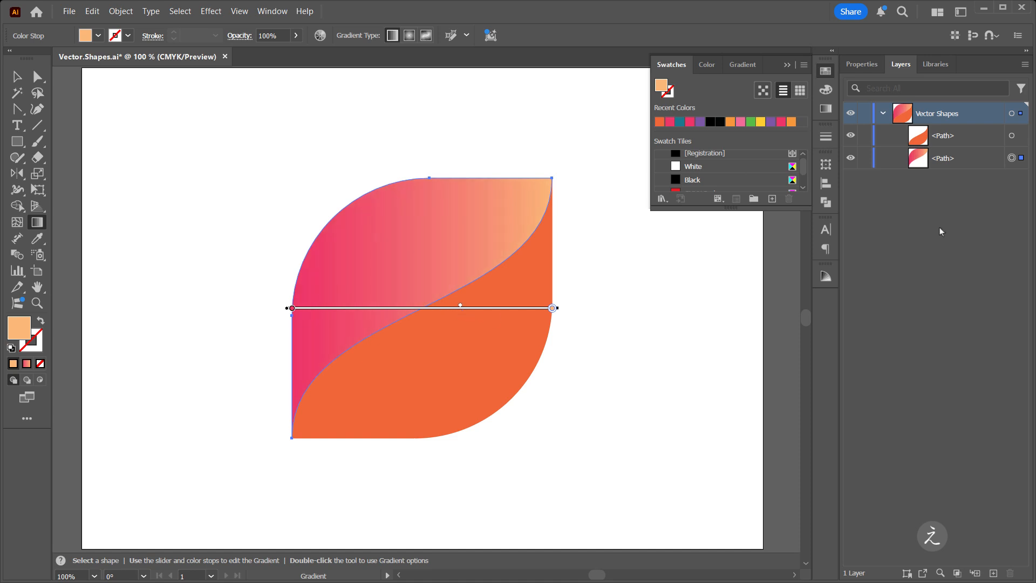
- Apply a horizontal linear gradient fill to the lower orange shape
left_click(970, 141)
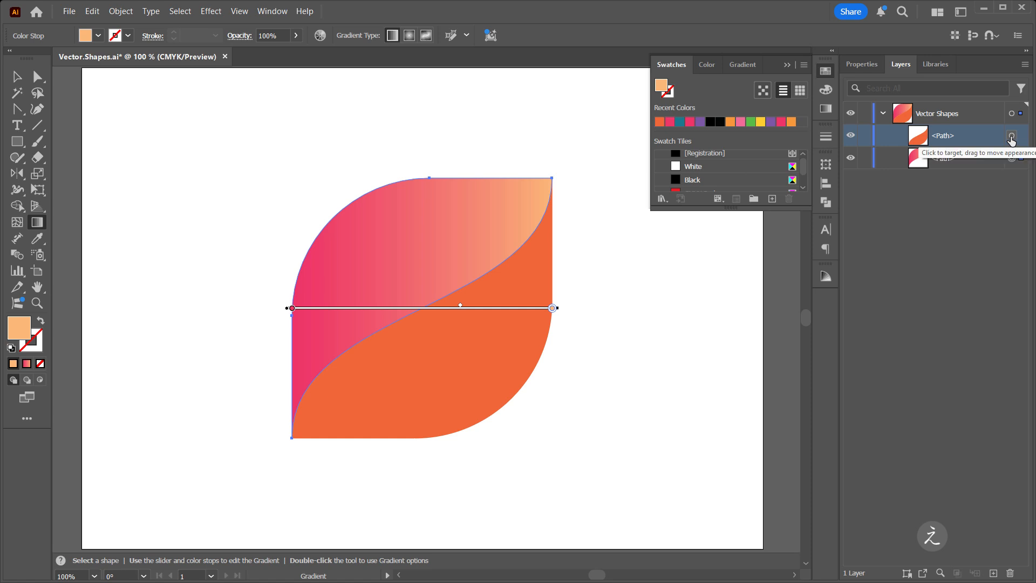
left_click(1012, 136)
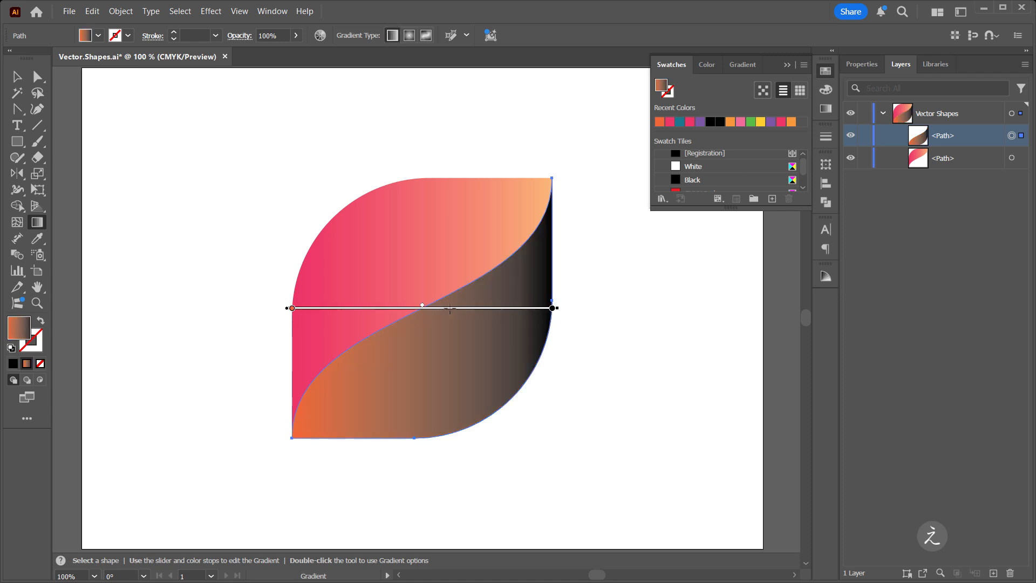
left_click(447, 310)
- Set the lower shape's left gradient stop to the teal recent color and its right stop to the purple one
left_click(743, 64)
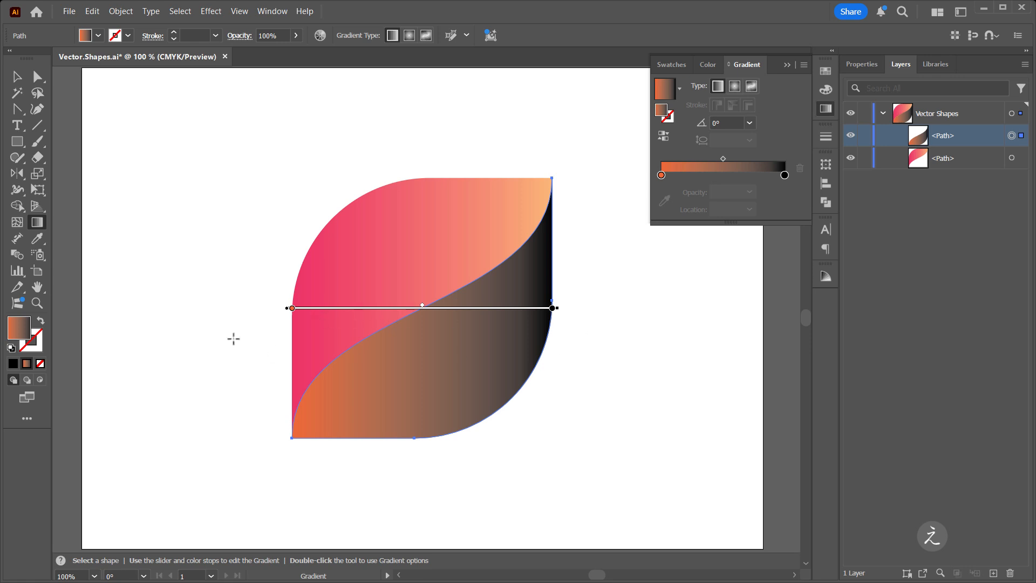
left_click(292, 308)
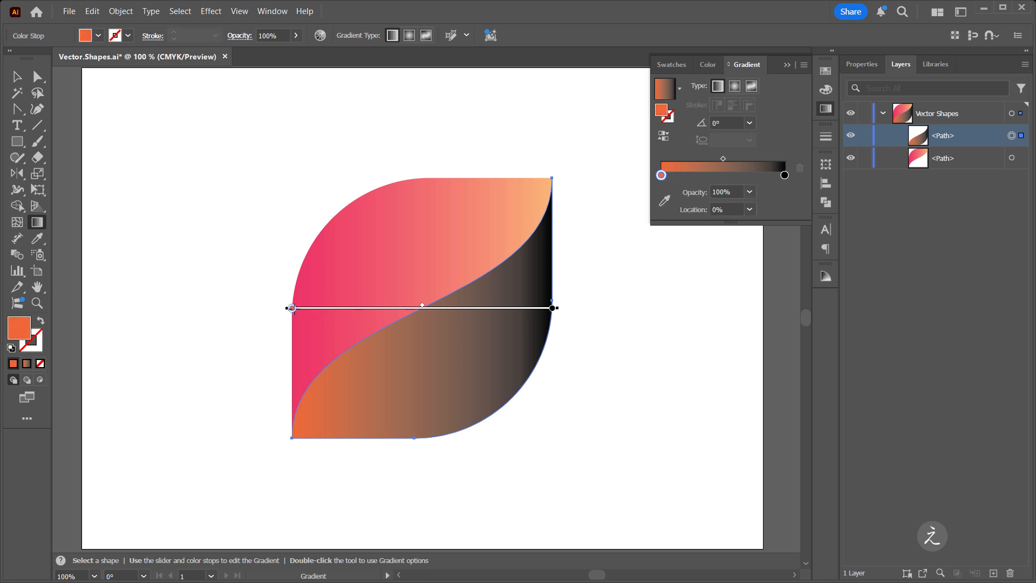
left_click(672, 65)
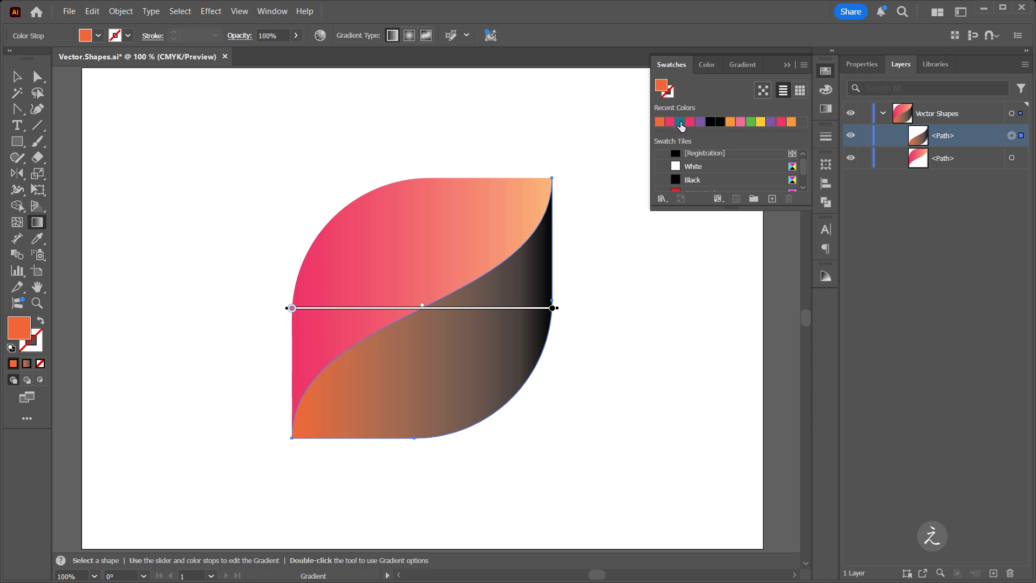
left_click(681, 123)
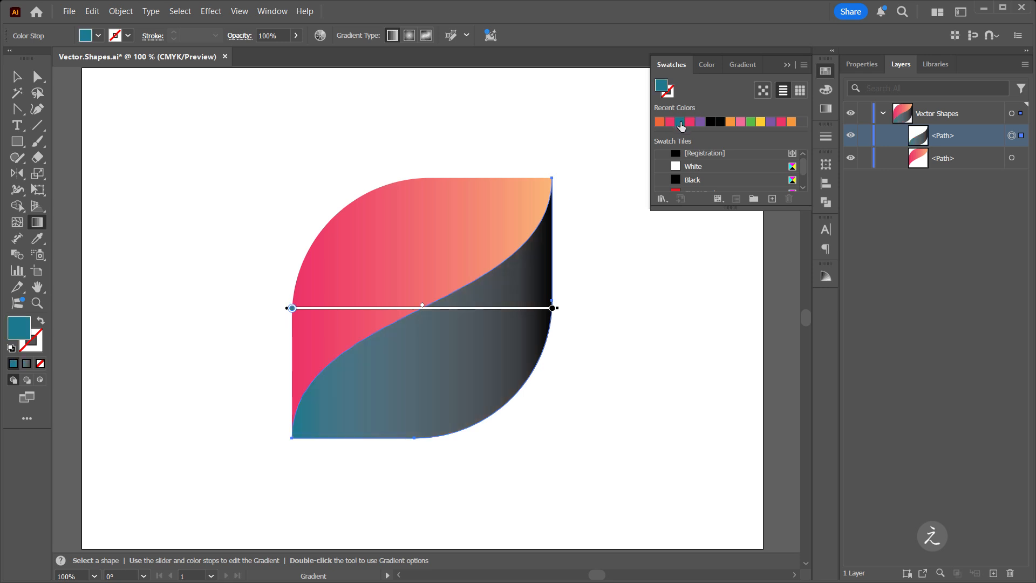
left_click(552, 309)
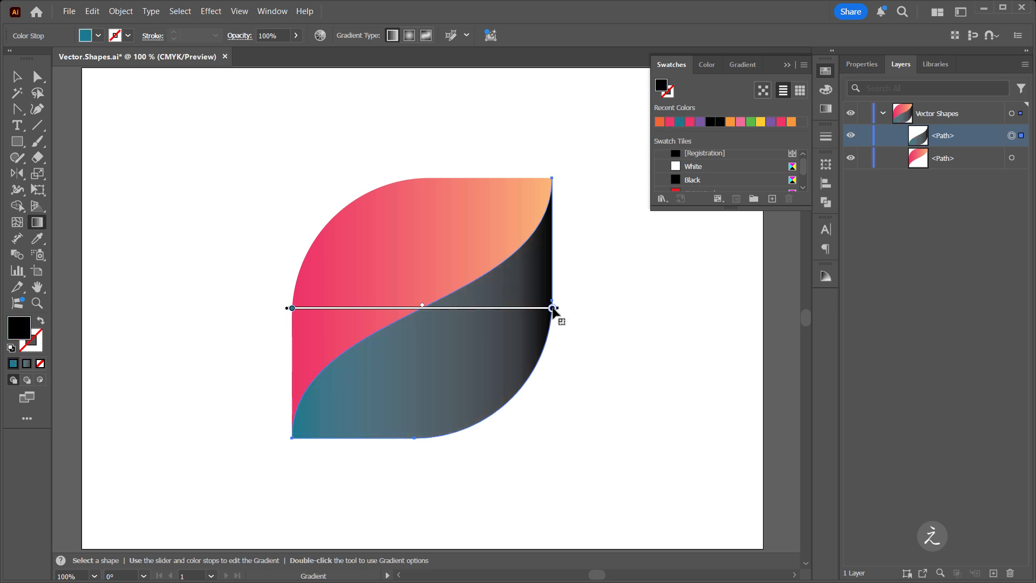
left_click(700, 123)
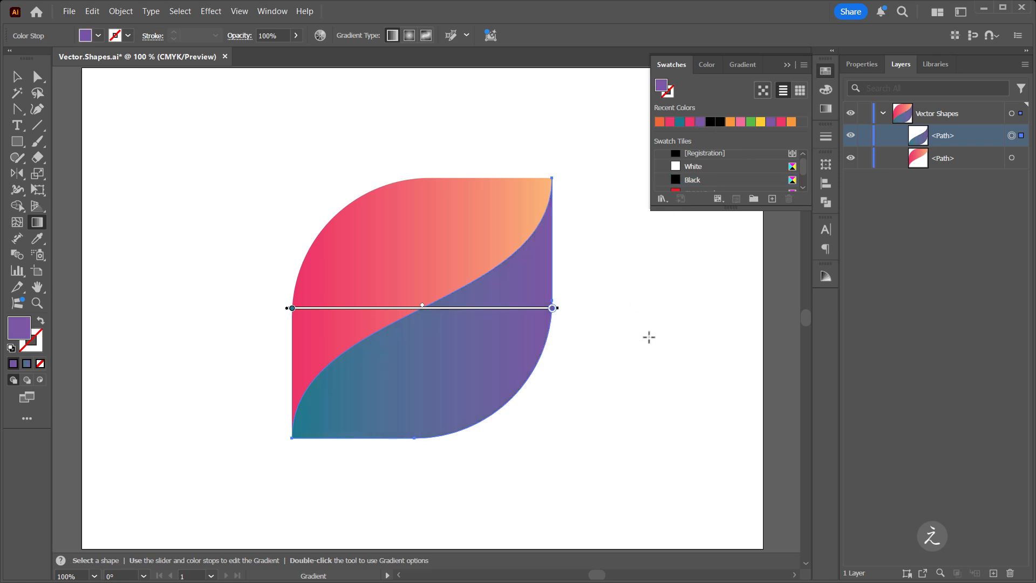
- Lighten the lower gradient's right color stop to #9165ce and shift the gradient midpoint slightly toward that stop
double_click(22, 328)
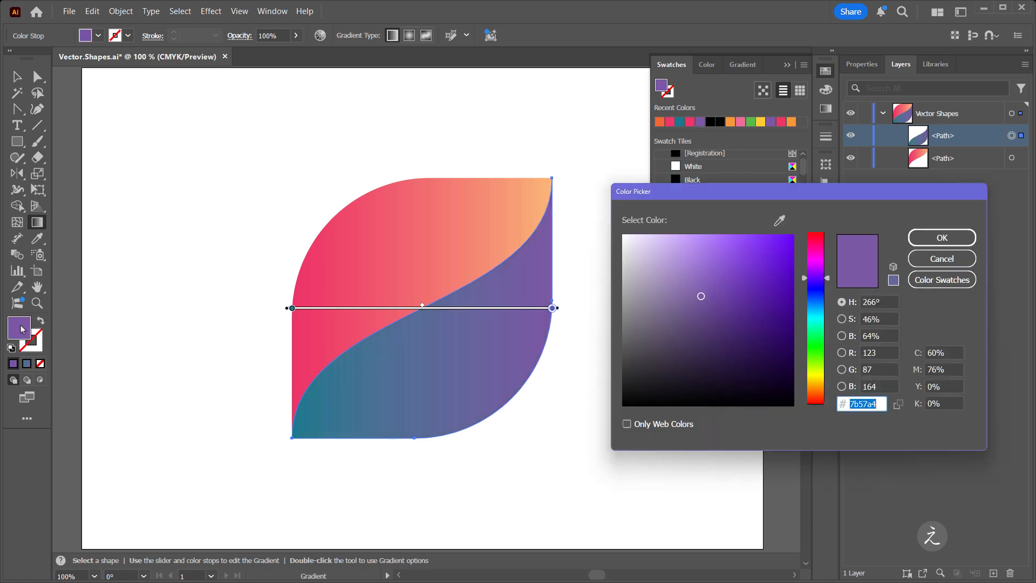
left_click(711, 267)
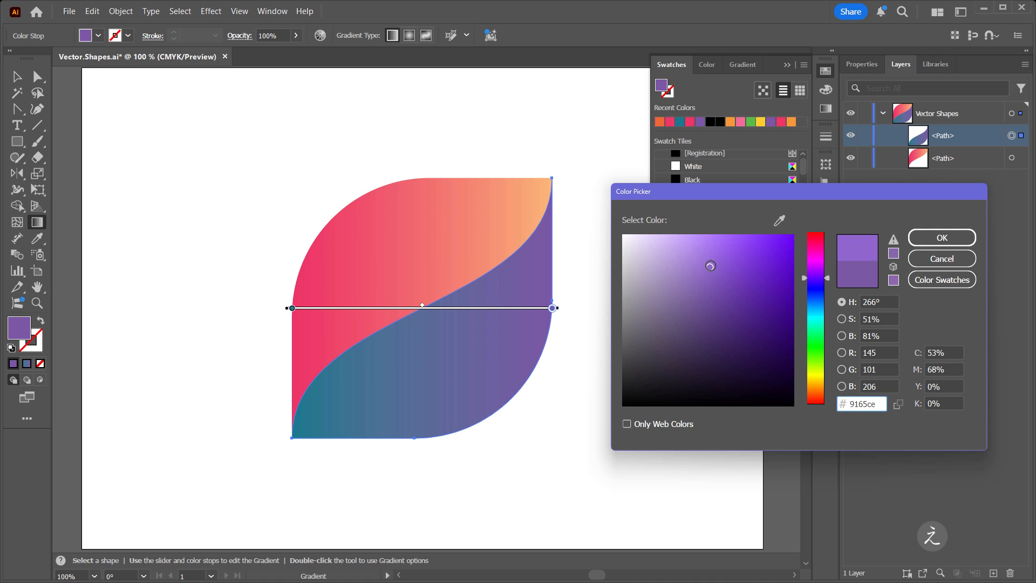
left_click(926, 239)
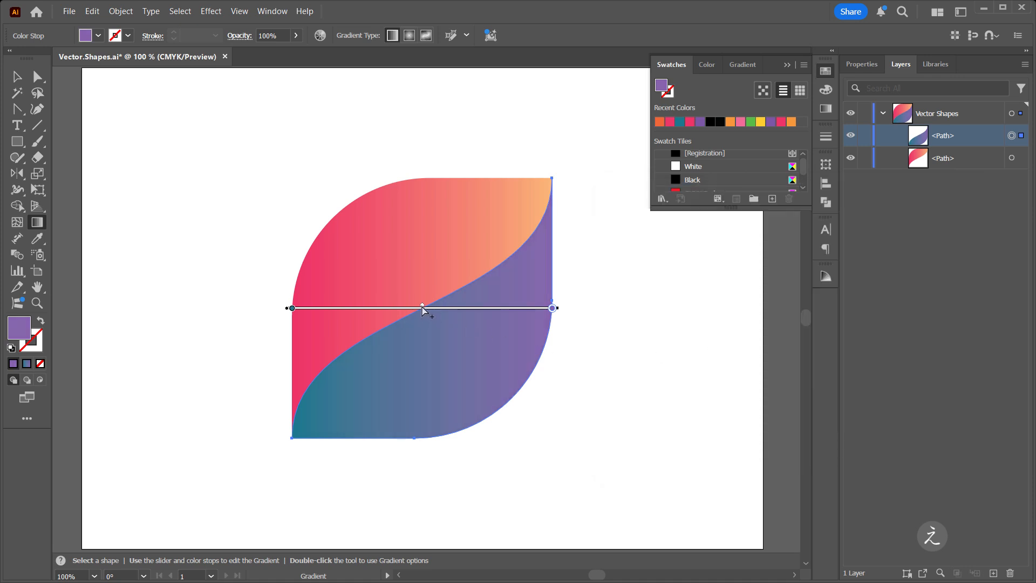
left_click_drag(422, 306, 447, 309)
left_click(17, 77)
left_click(258, 135)
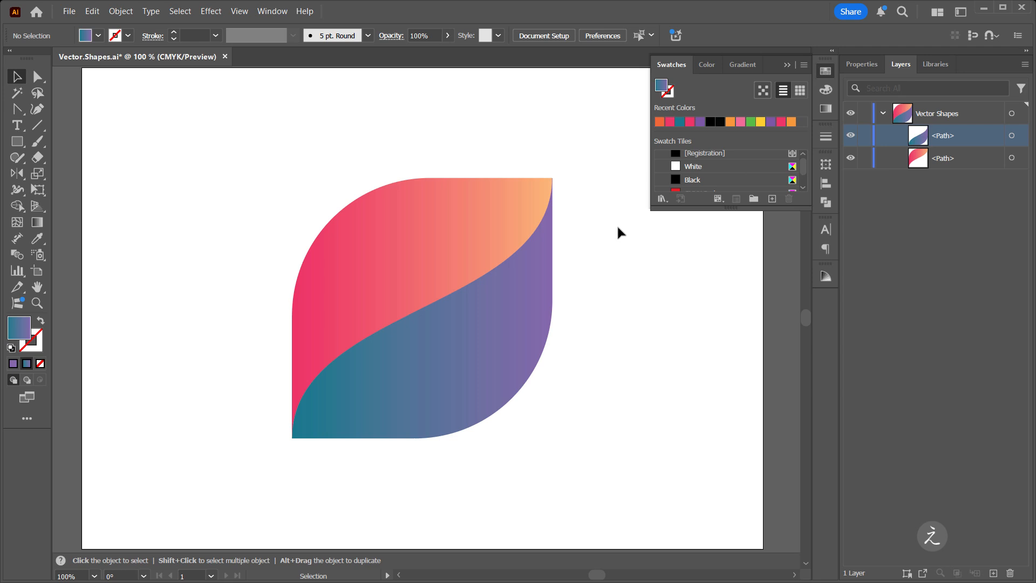
left_click(788, 64)
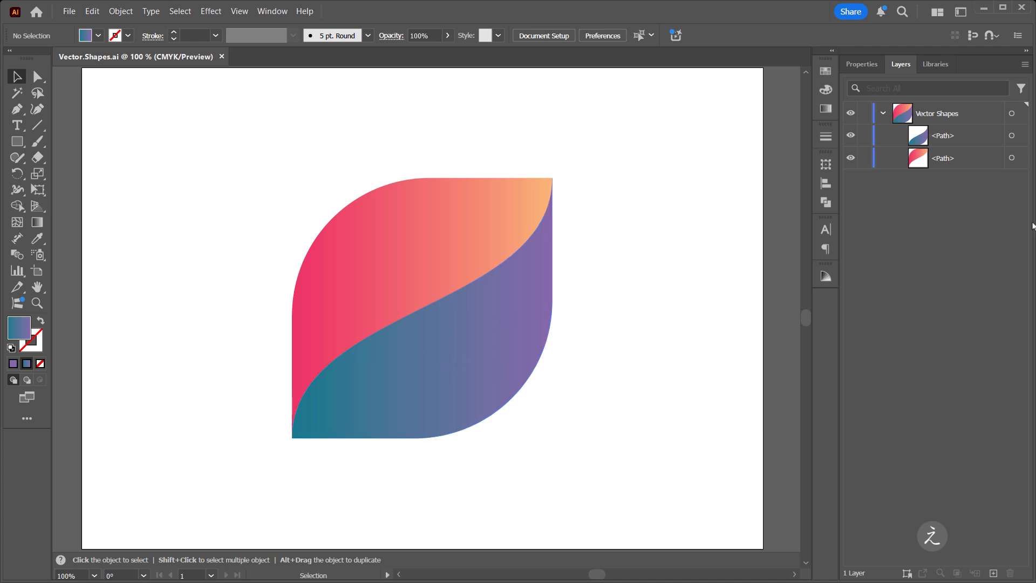
- Add a Drop Shadow effect to the lower teal-purple shape with Multiply mode and 40% opacity
left_click(1012, 137)
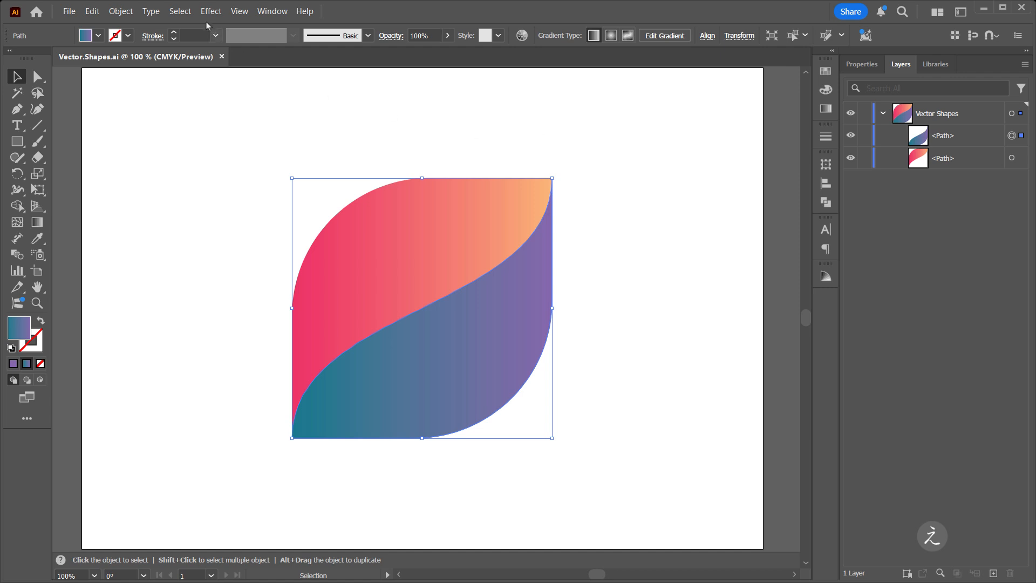
left_click(211, 12)
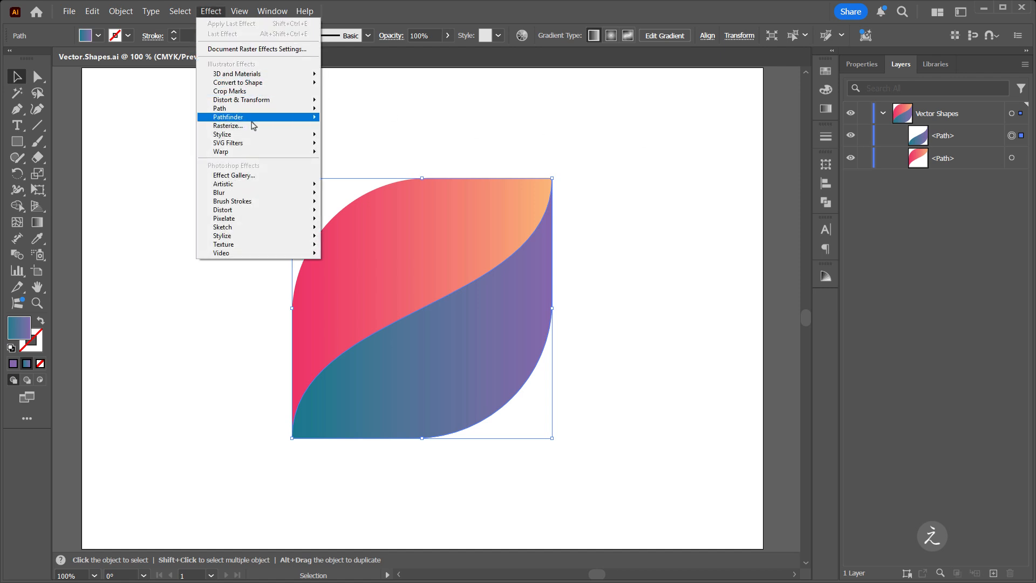
mouse_move(259, 137)
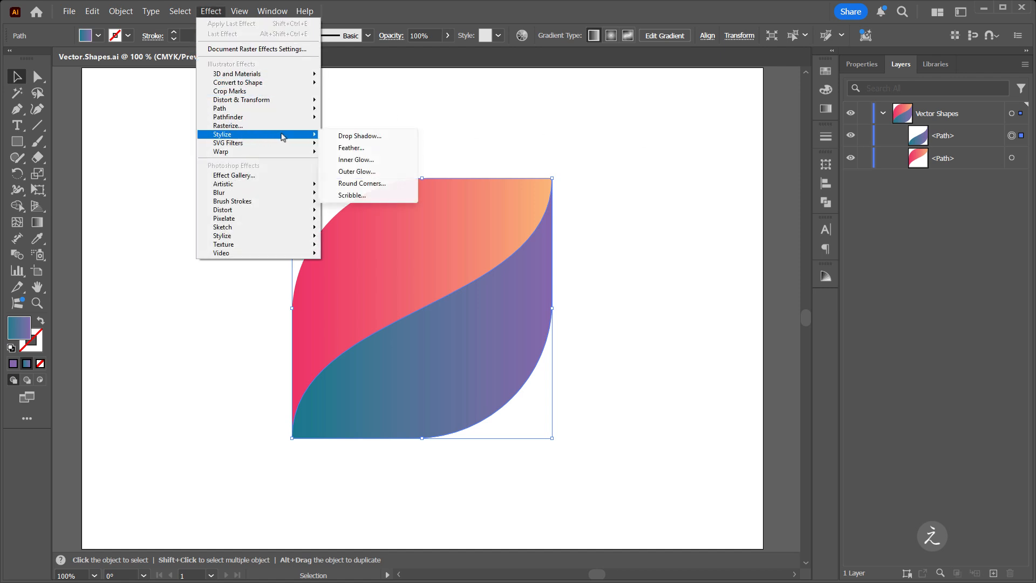
left_click(400, 144)
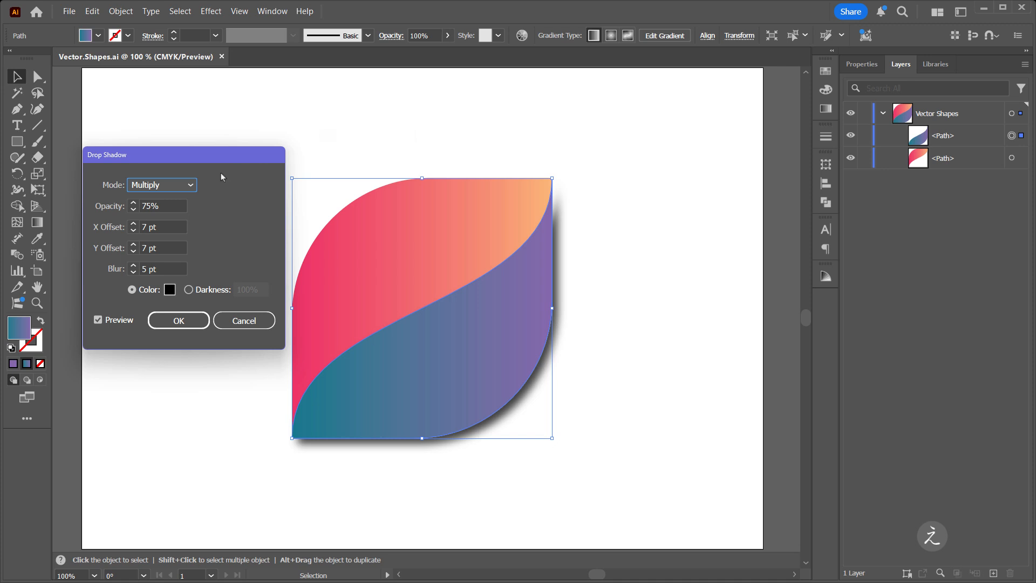
double_click(172, 205)
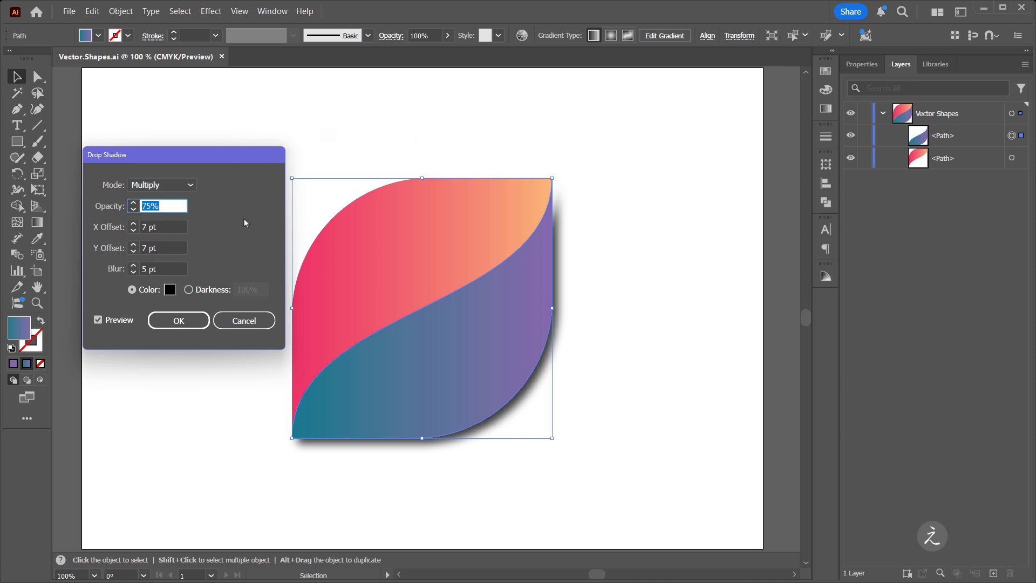
type("40")
key("Tab")
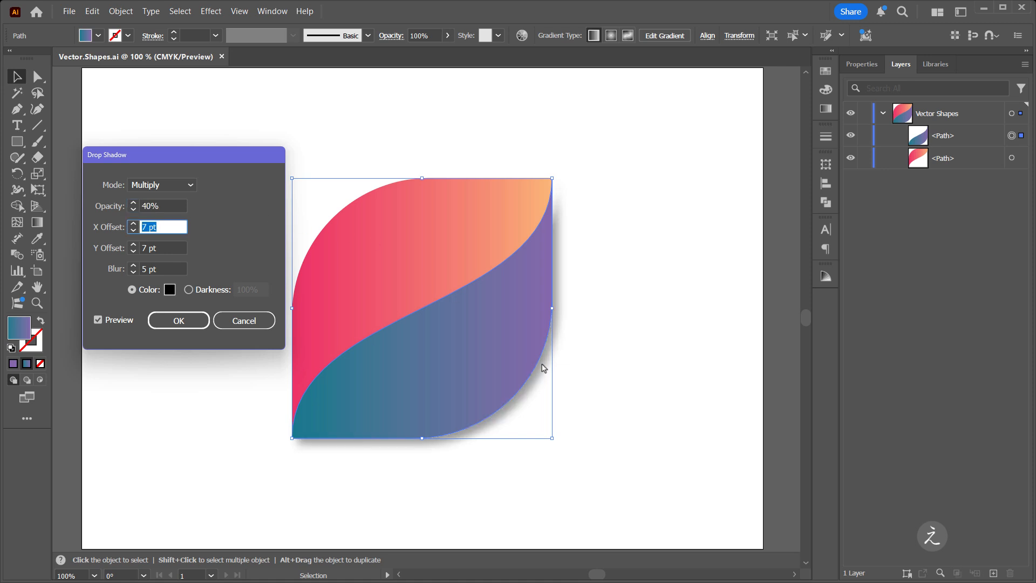
- Set the drop shadow's X offset to -2 pt
left_click(133, 231)
left_click(133, 231)
left_click(133, 232)
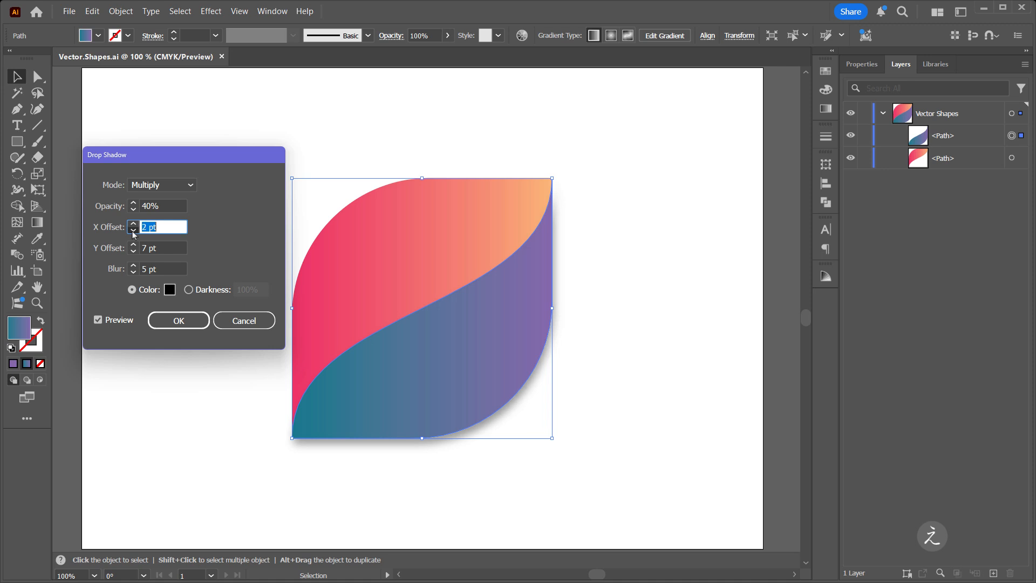
left_click(133, 232)
left_click(133, 232)
left_click(133, 231)
left_click(133, 232)
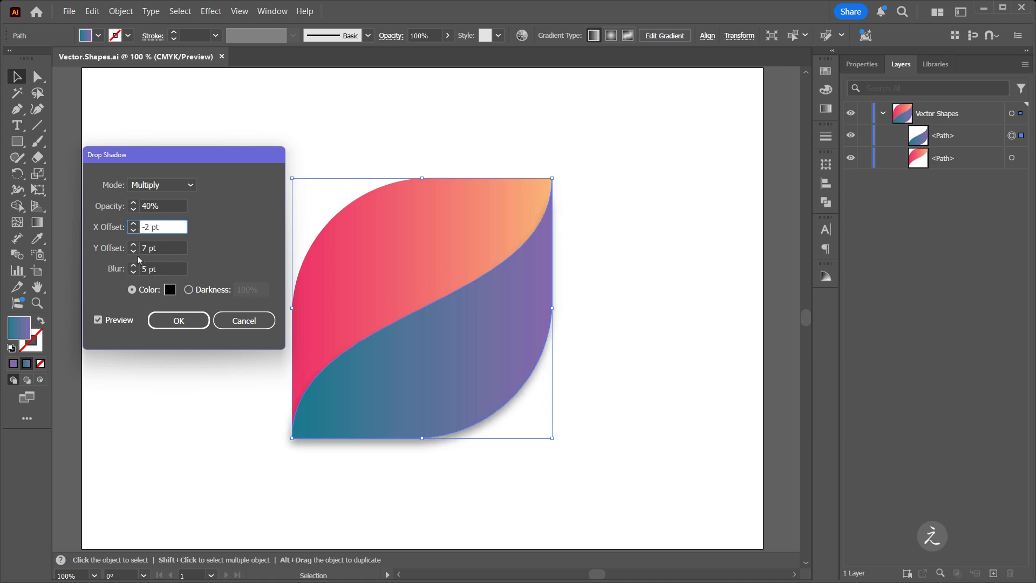
- Set the drop shadow's Y offset to -4 pt and apply the effect to the lower shape
left_click(132, 253)
left_click(132, 253)
left_click(133, 253)
left_click(132, 253)
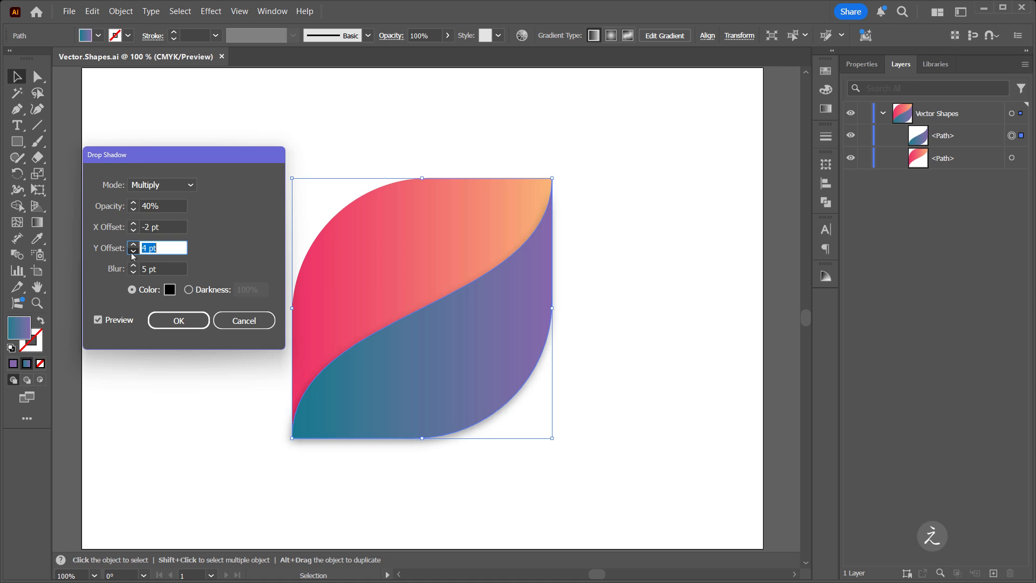
left_click(132, 253)
left_click(133, 253)
left_click(132, 253)
left_click(133, 252)
left_click(133, 253)
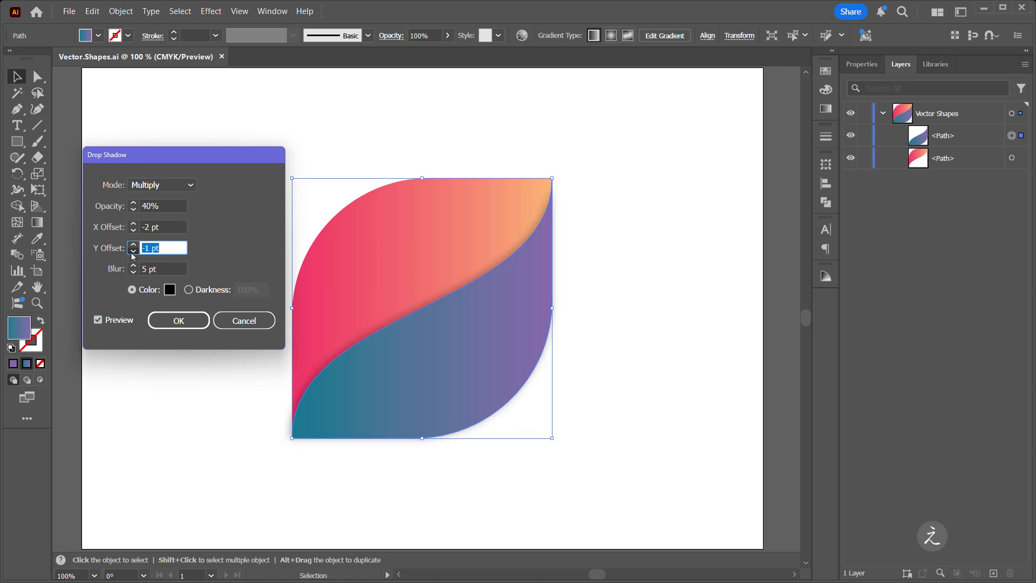
left_click(133, 252)
left_click(133, 252)
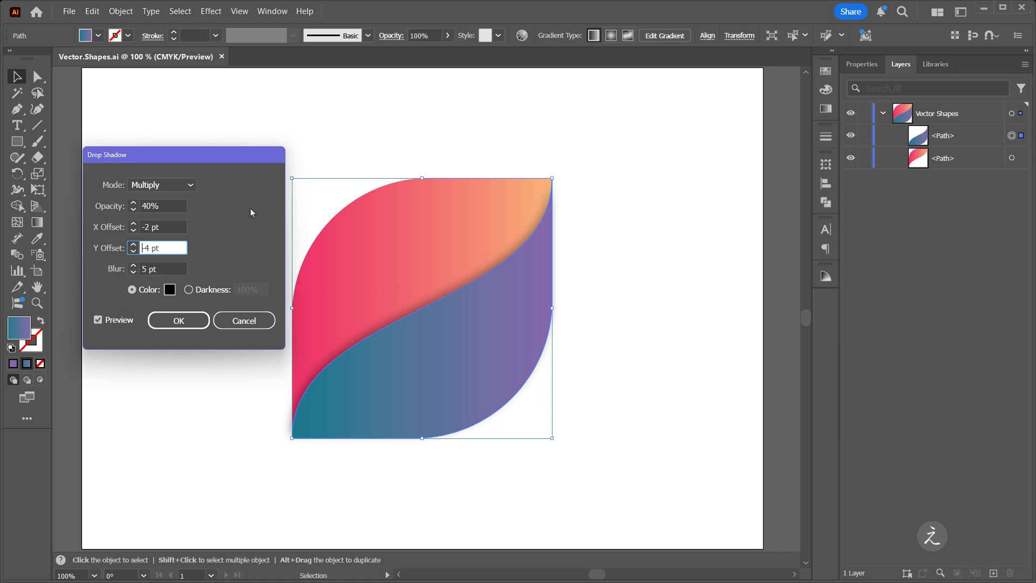
left_click(195, 323)
left_click(663, 242)
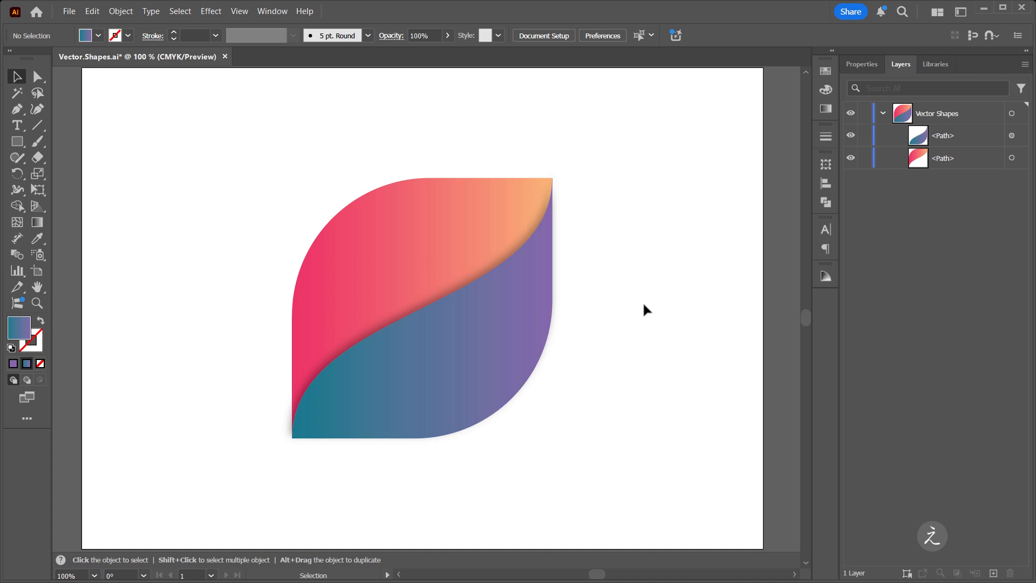
- Review the Drop Shadow settings applied to the lower shape without changing them
left_click(493, 347)
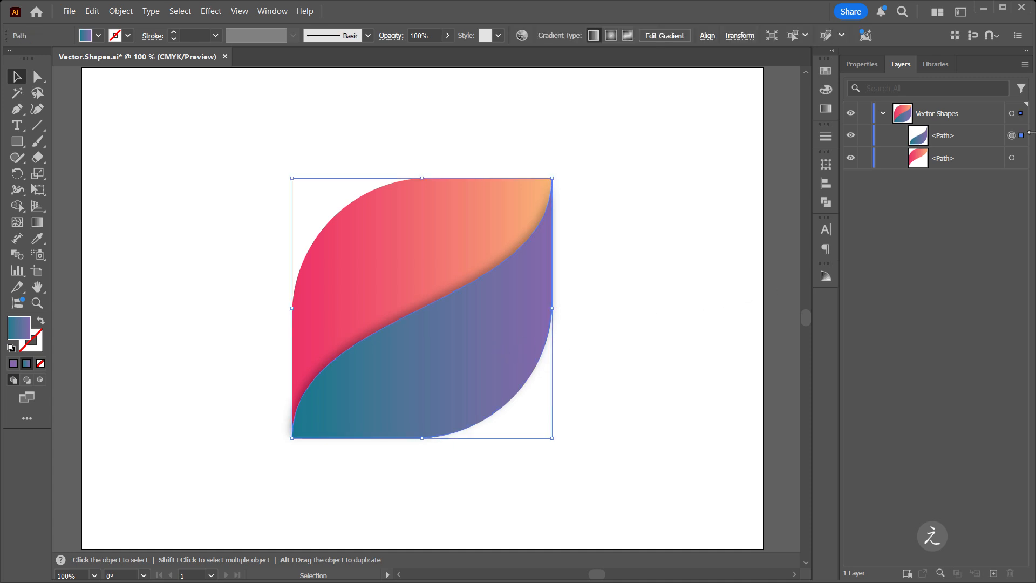
left_click(872, 65)
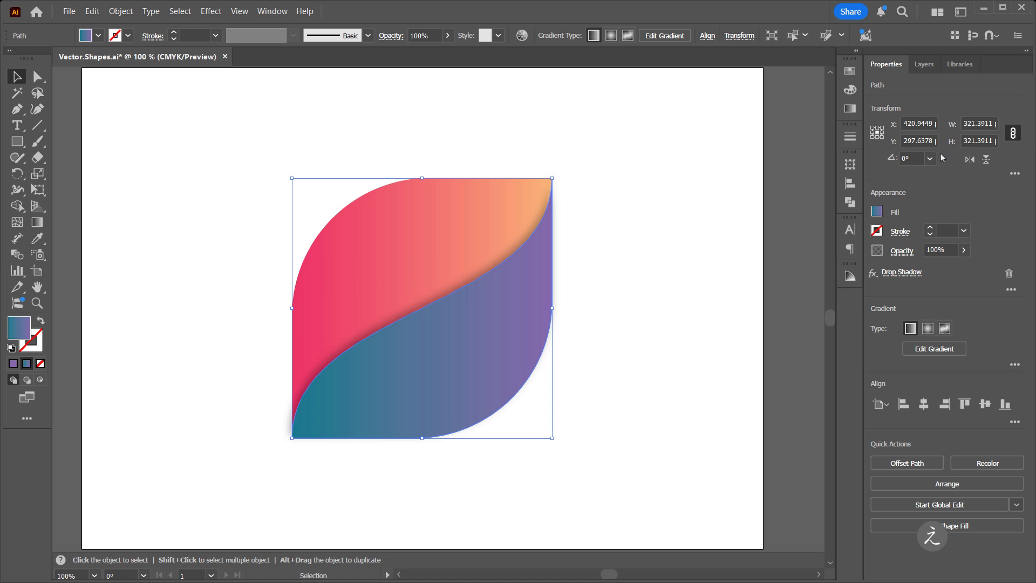
left_click(908, 274)
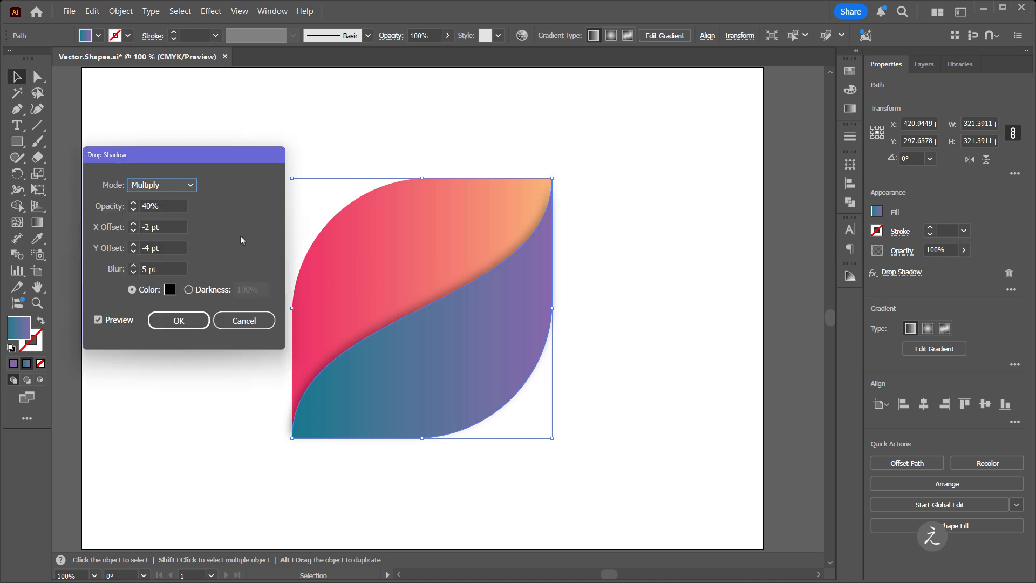
left_click(245, 322)
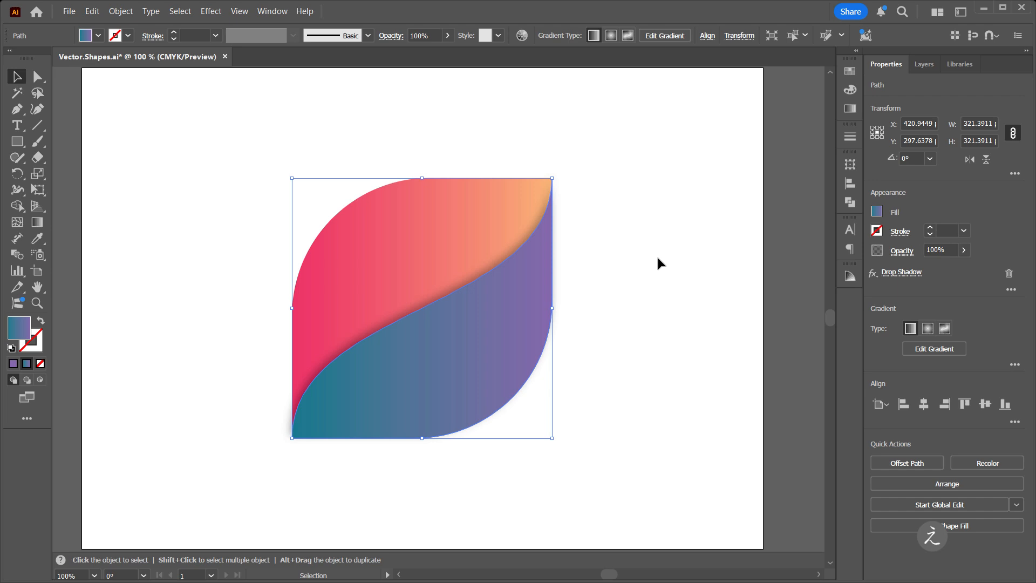
left_click(658, 263)
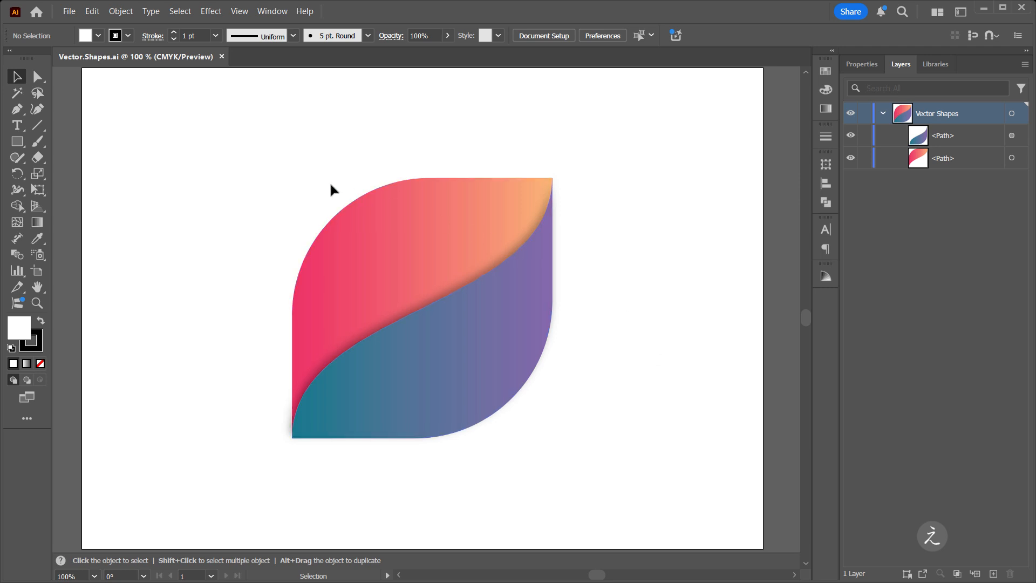
- Group the upper and lower gradient shapes
left_click_drag(228, 136, 623, 485)
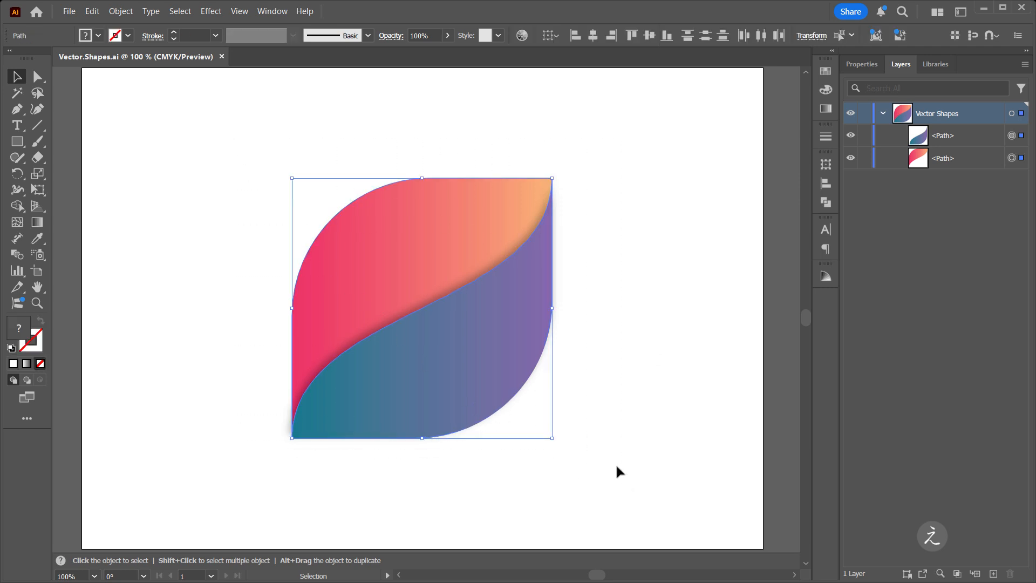
left_click(121, 11)
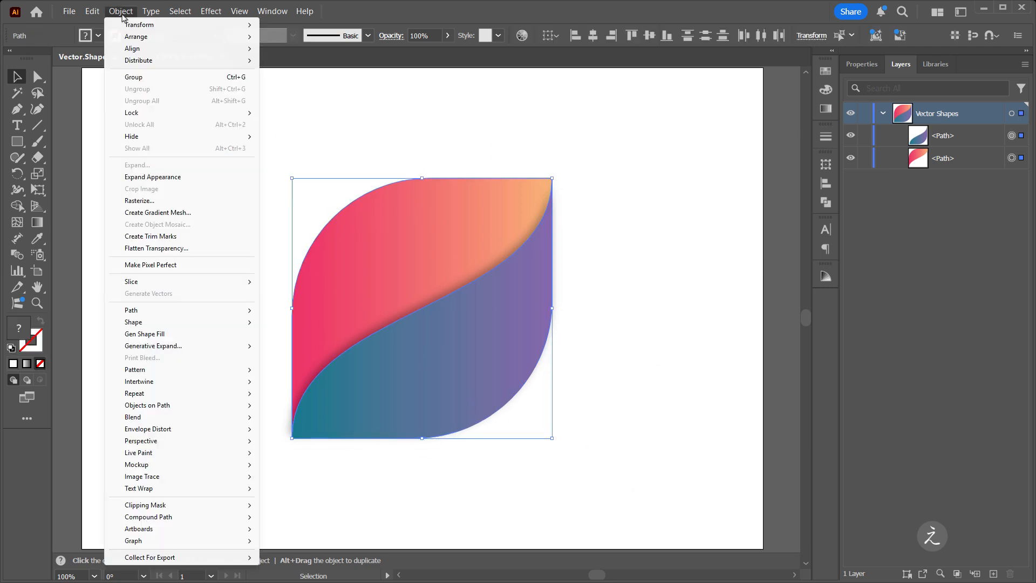
left_click(167, 80)
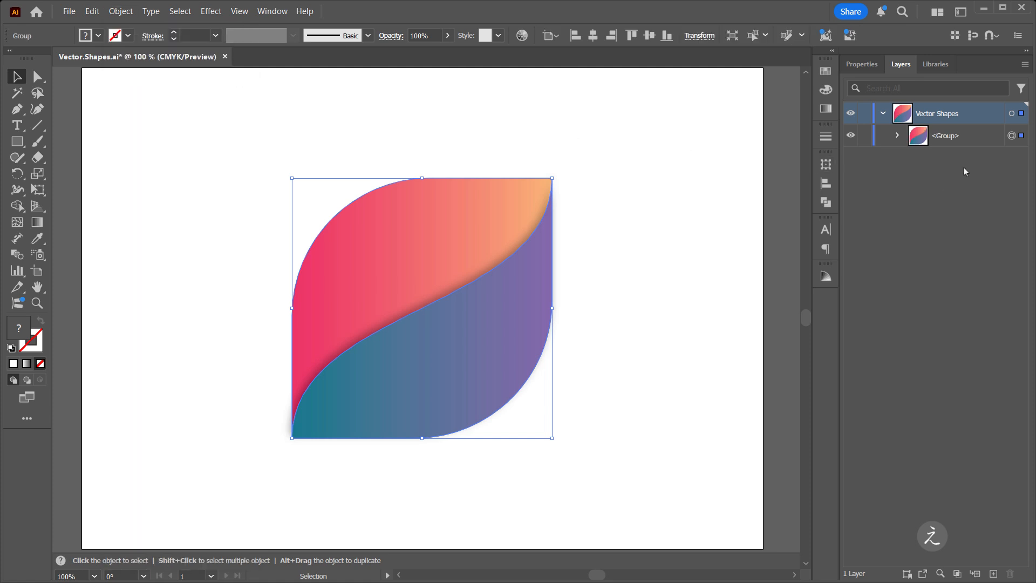
- Duplicate the group in the layer stack, then lock and hide the lower of the two groups as a backup
left_click_drag(971, 136, 994, 574)
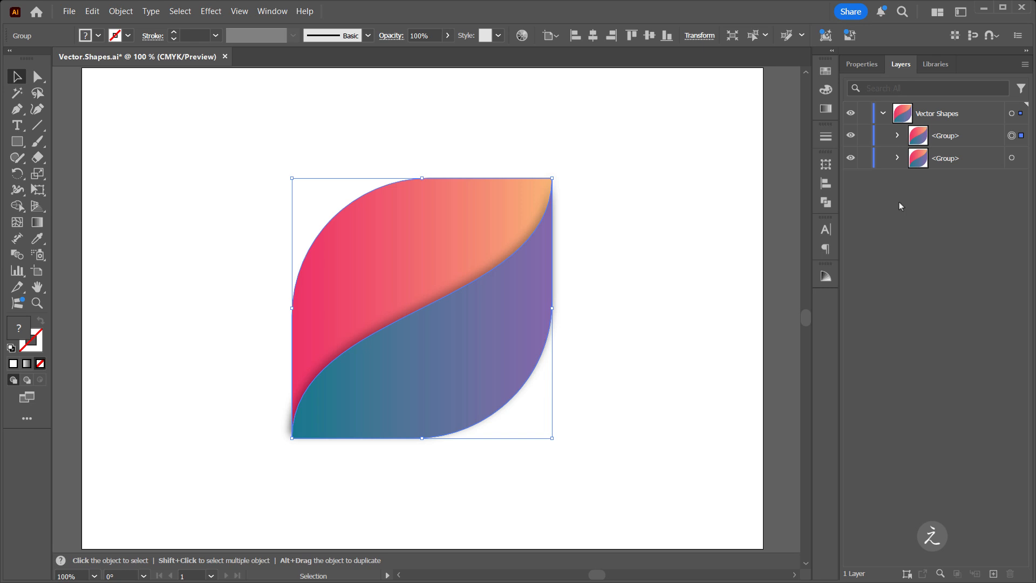
left_click(864, 158)
left_click(851, 159)
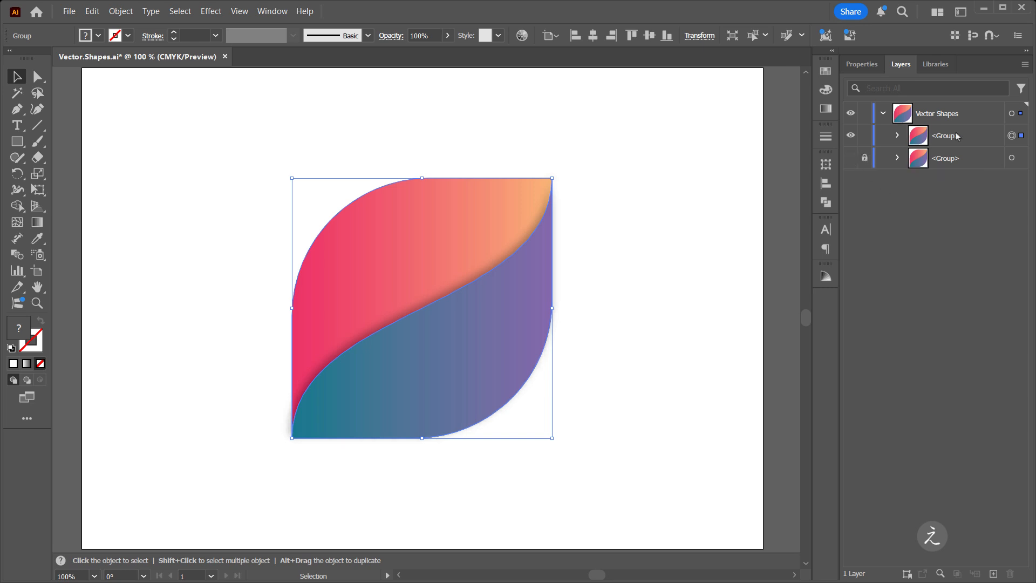
- Scale the visible group proportionally from its center to about half its size and move it toward the artboard's left side
left_click(1011, 135)
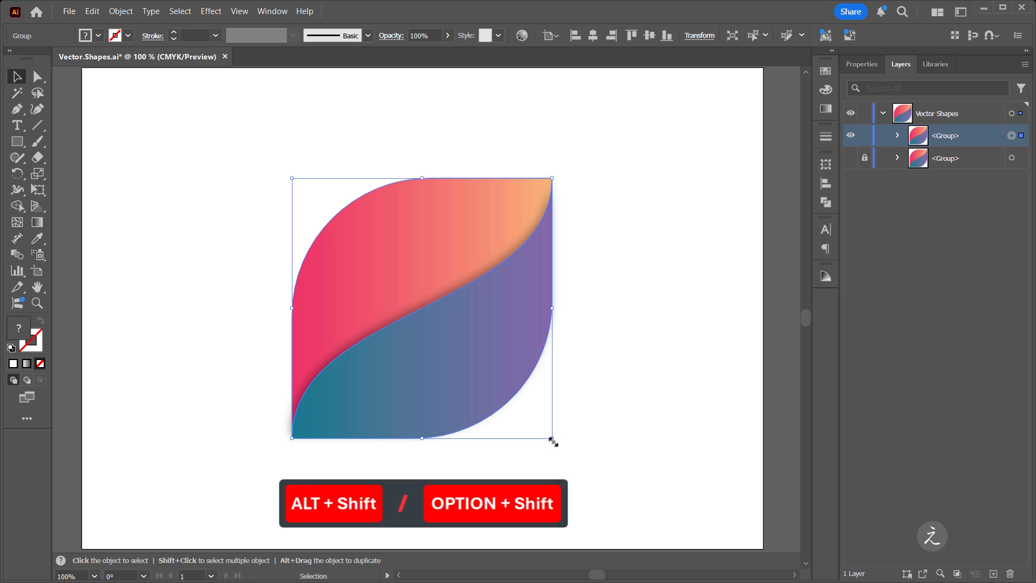
left_click_drag(554, 442, 499, 369)
left_click_drag(437, 338, 351, 329)
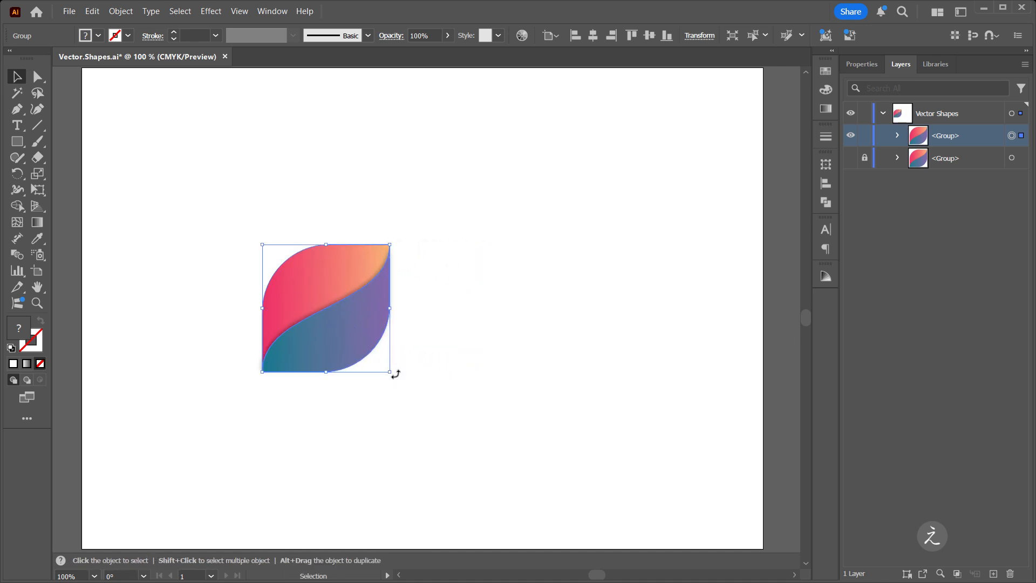
- Rotate the small group to 315° and place a duplicate in line to its right so their pointed ends touch
left_click_drag(395, 374, 341, 393)
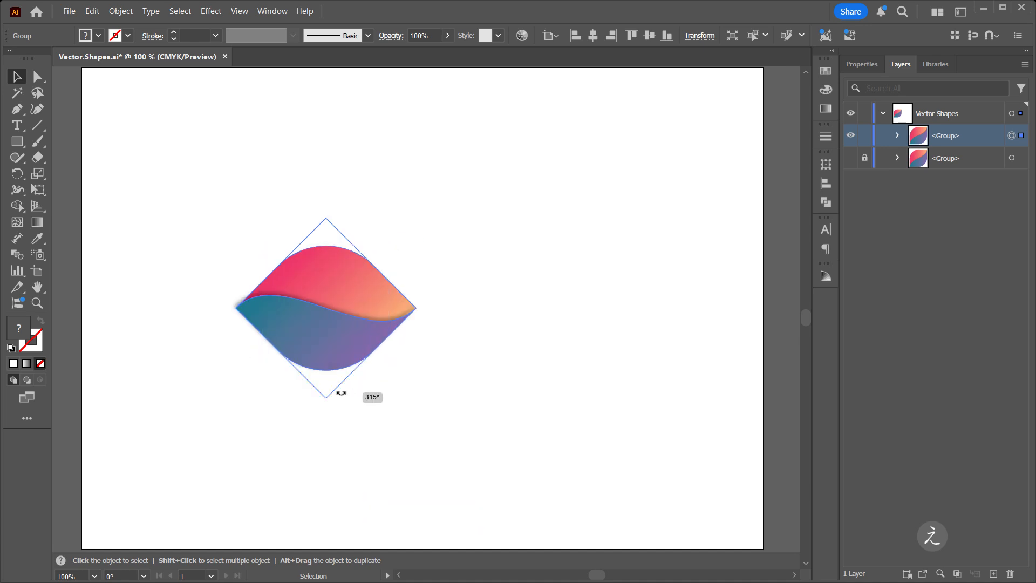
left_click(394, 377)
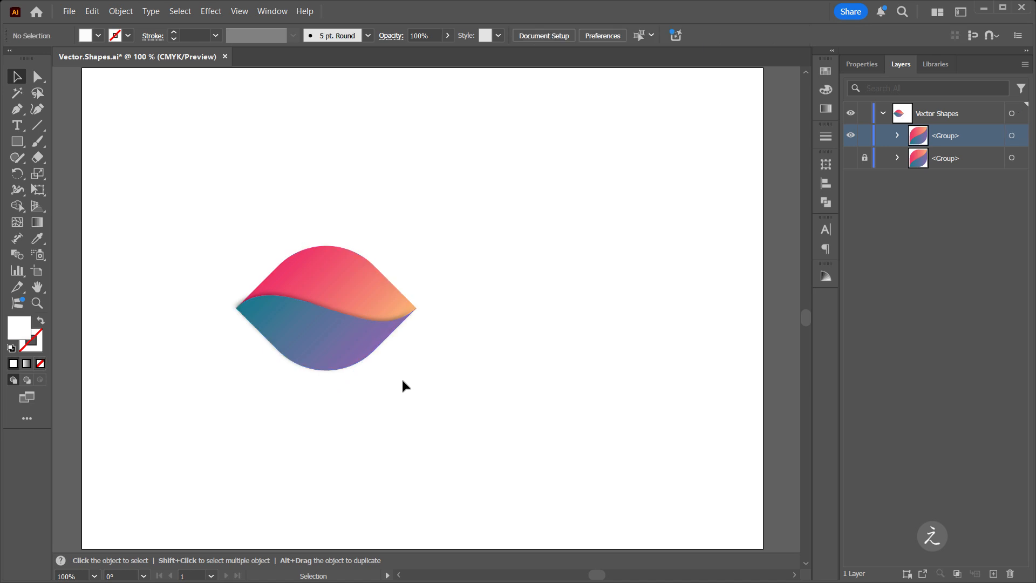
left_click(322, 321)
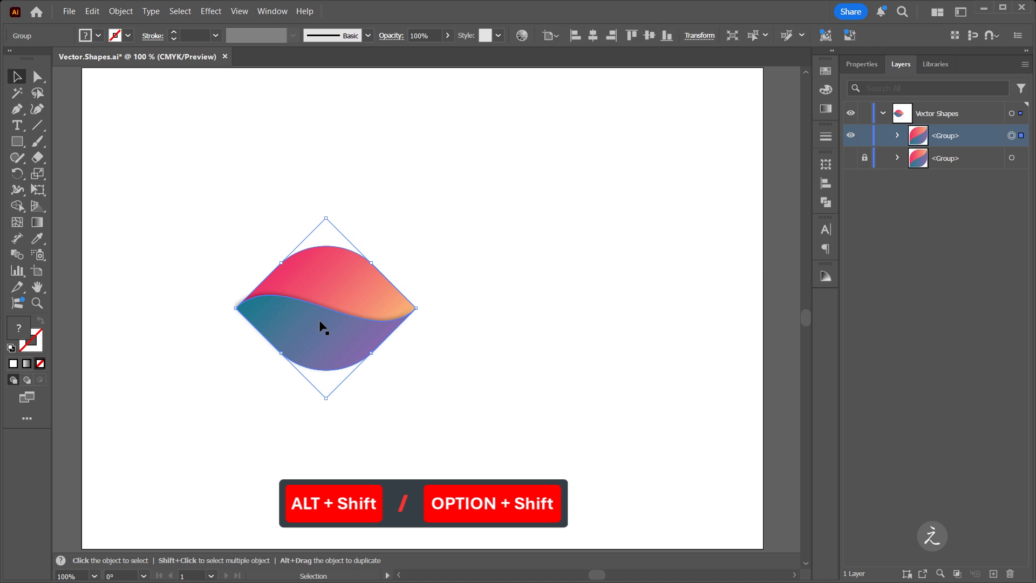
left_click_drag(322, 322, 501, 331)
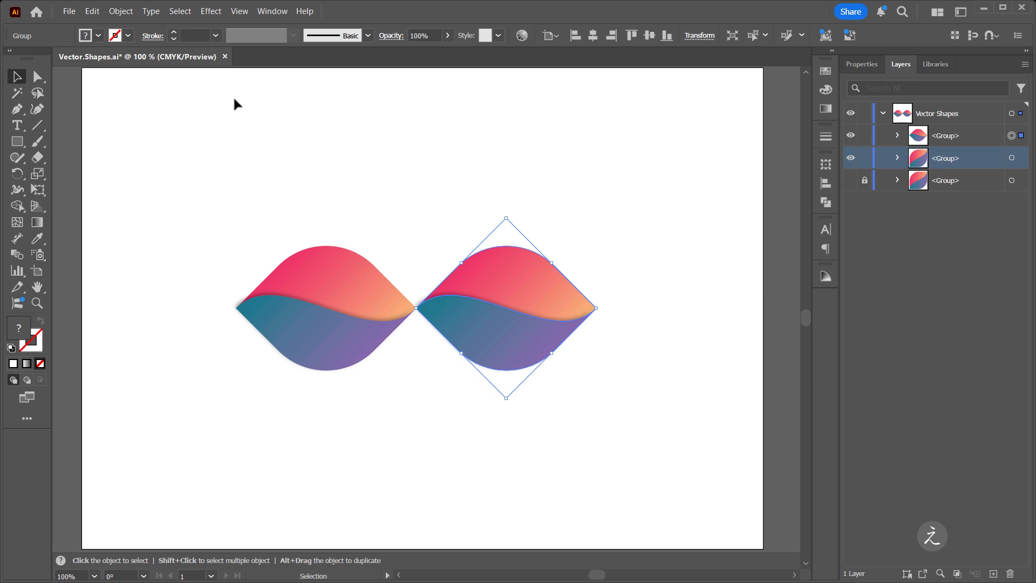
- Reflect the right two-tone shape across the horizontal axis so its blue-purple half is on top
left_click(17, 174)
left_click_drag(19, 177, 89, 195)
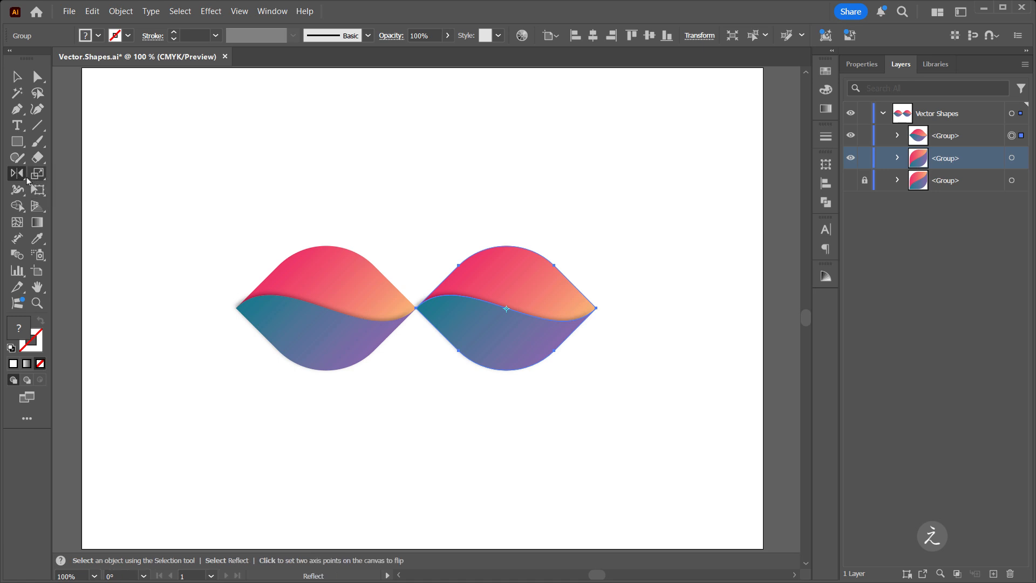
double_click(18, 174)
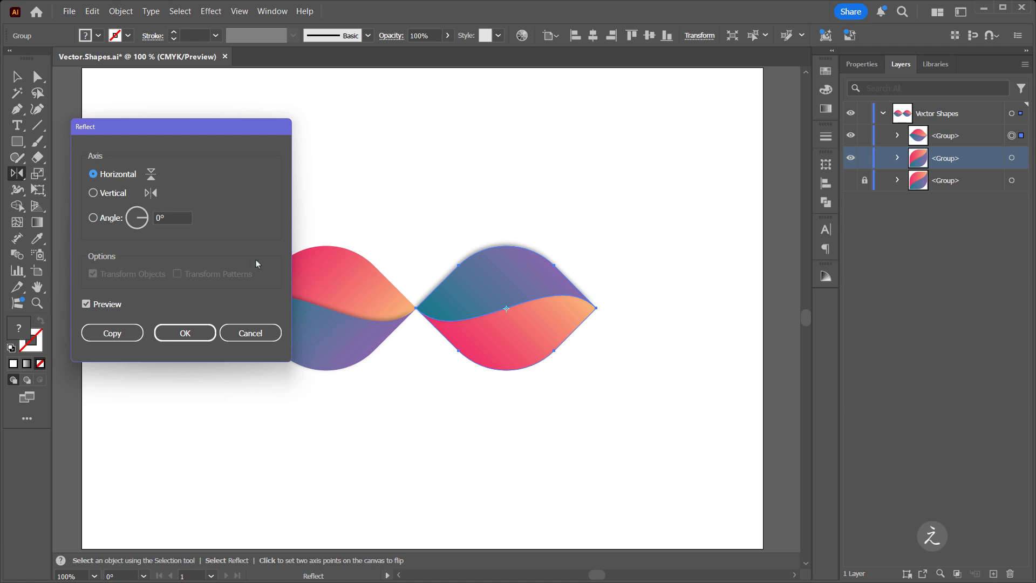
left_click(194, 333)
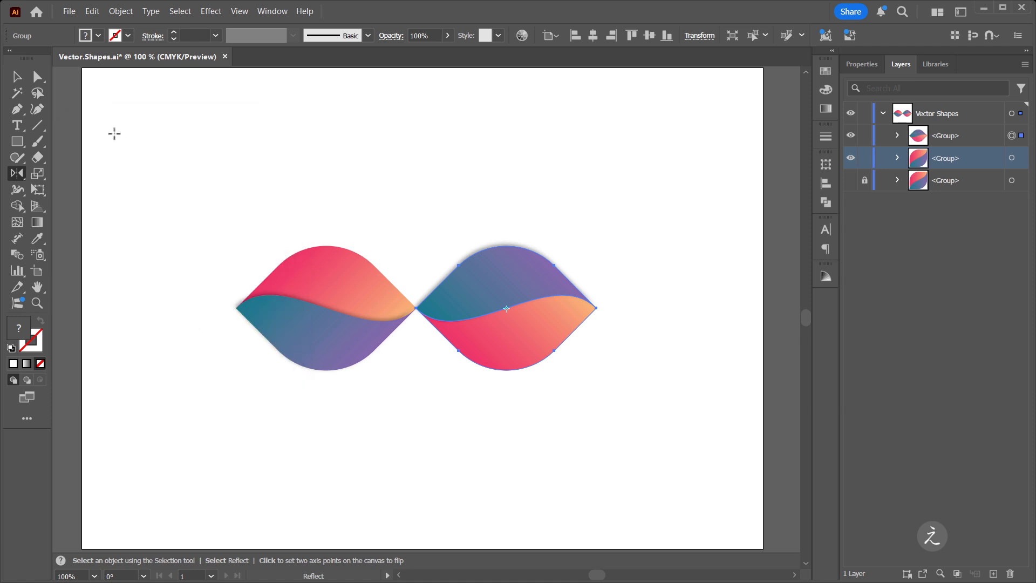
left_click(16, 77)
left_click(489, 171)
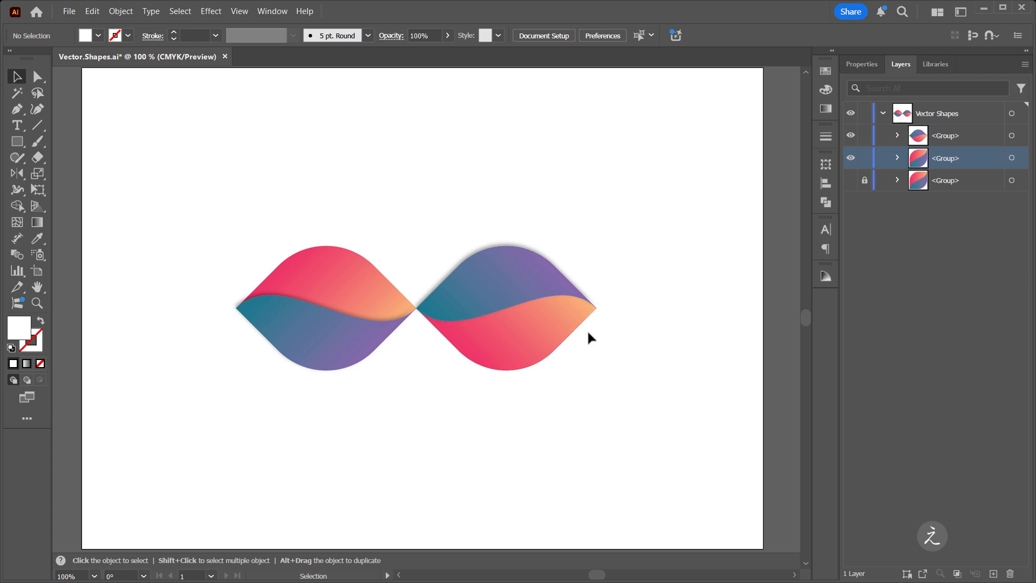
- Set the drop shadow of the right shape's blue-purple path to an X offset of 2 pt and a Y offset of 4 pt
left_click(505, 276)
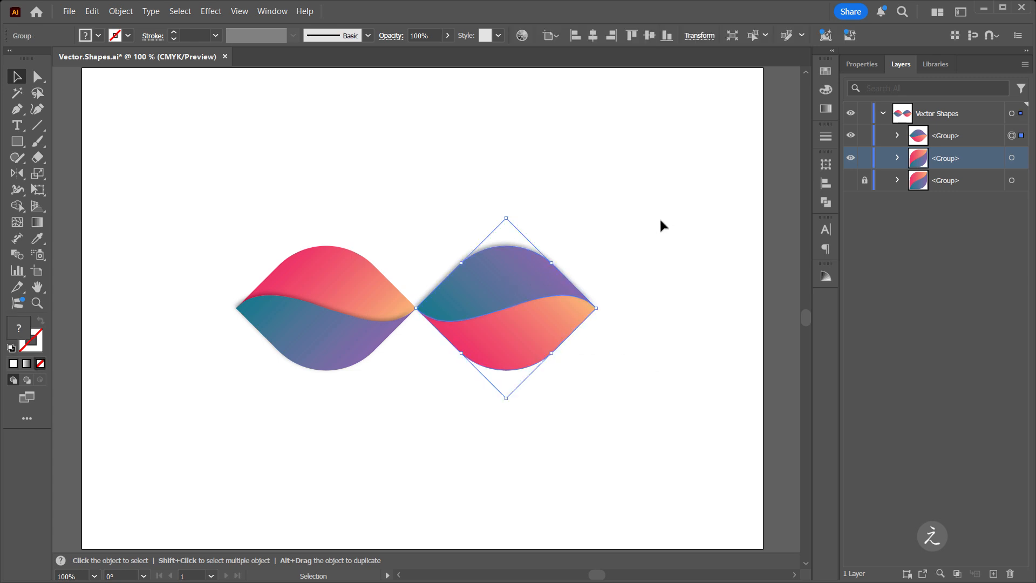
left_click(899, 137)
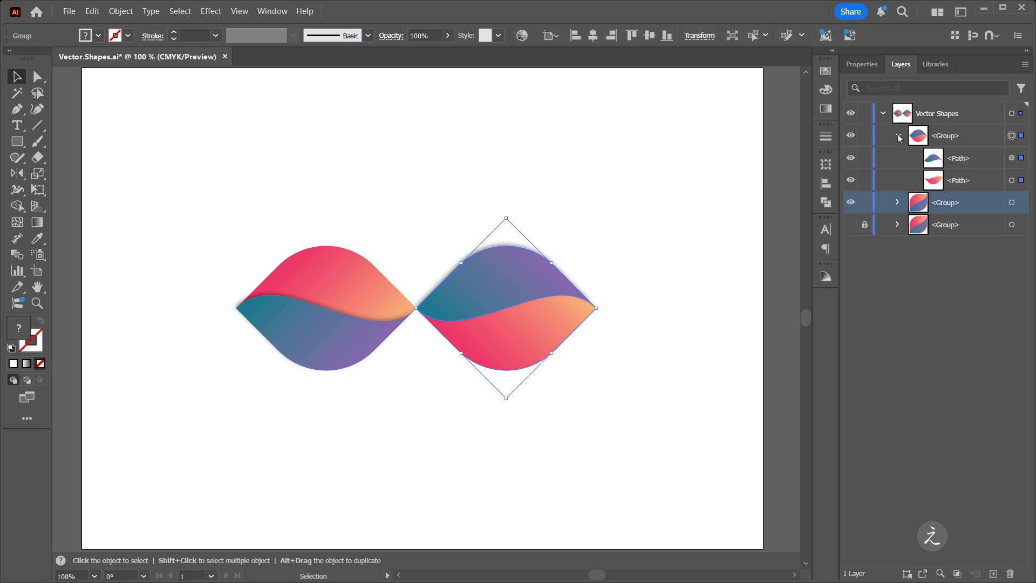
left_click(1013, 158)
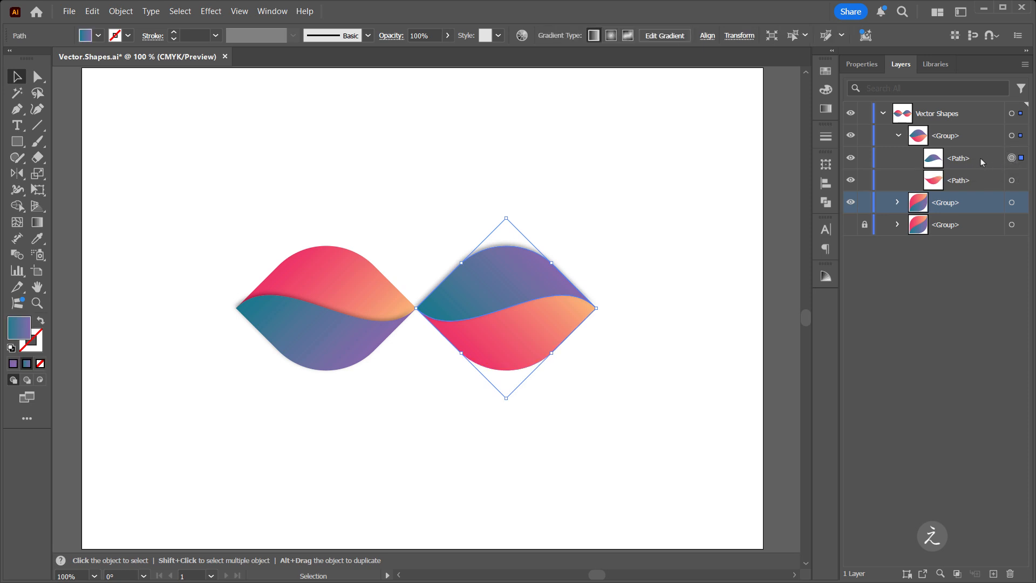
left_click(867, 65)
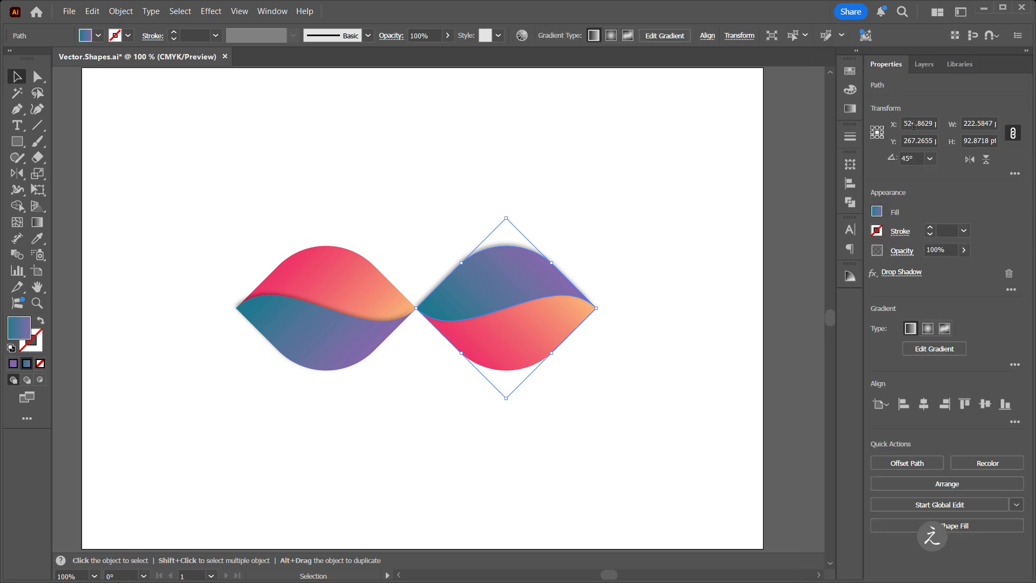
left_click(907, 273)
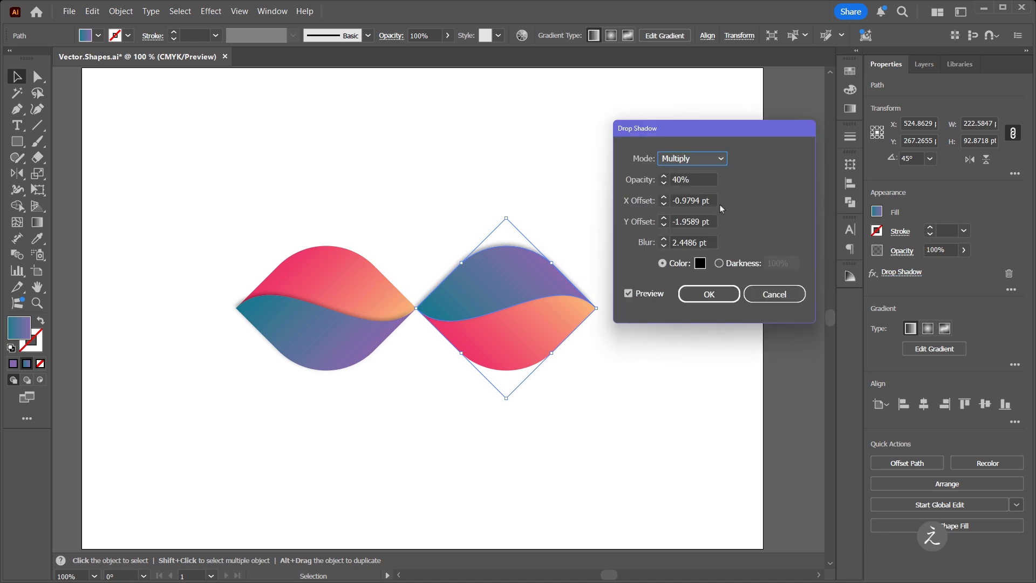
left_click(712, 201)
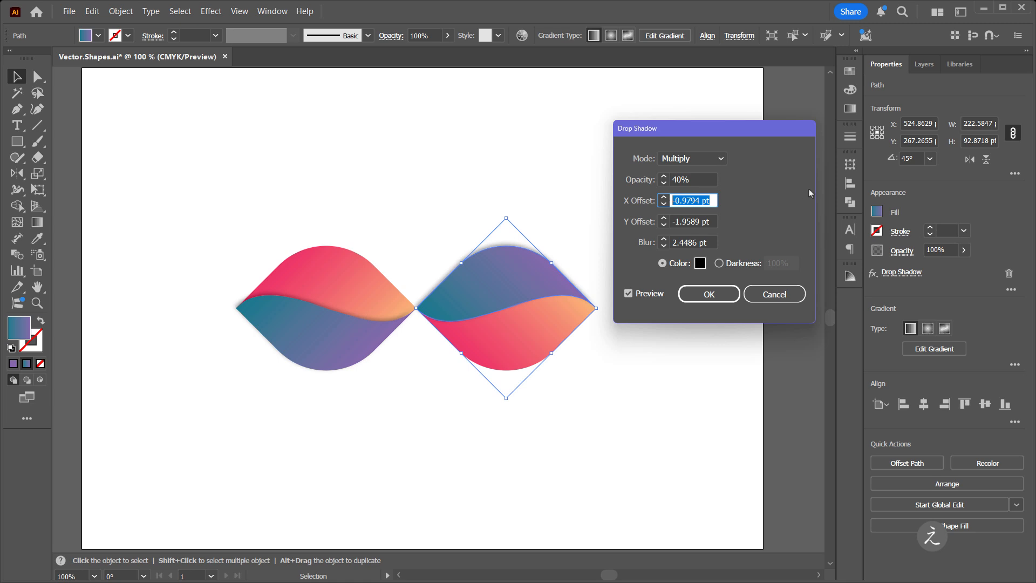
type("2")
key("Tab")
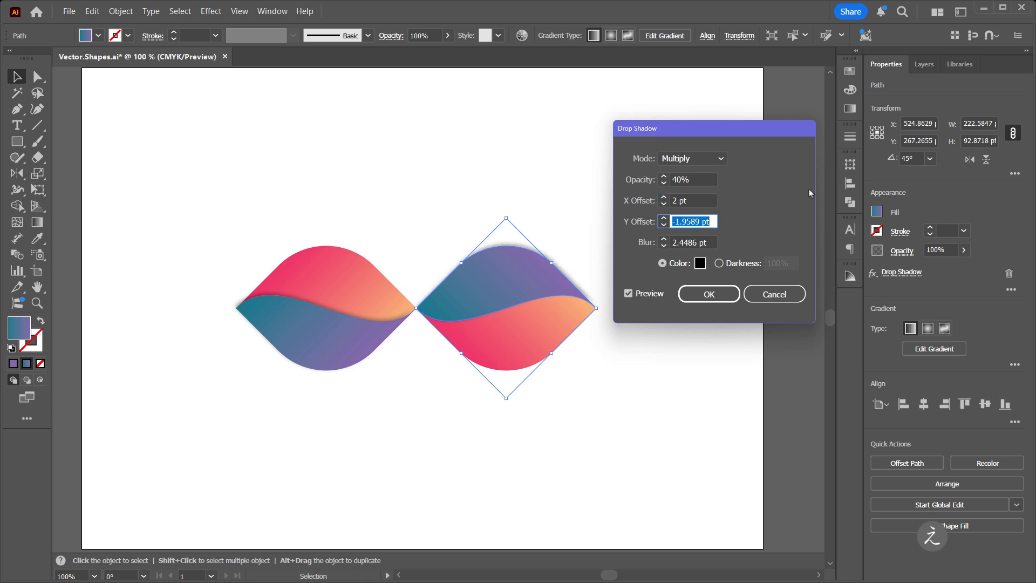
type("4")
key("Tab")
left_click(708, 295)
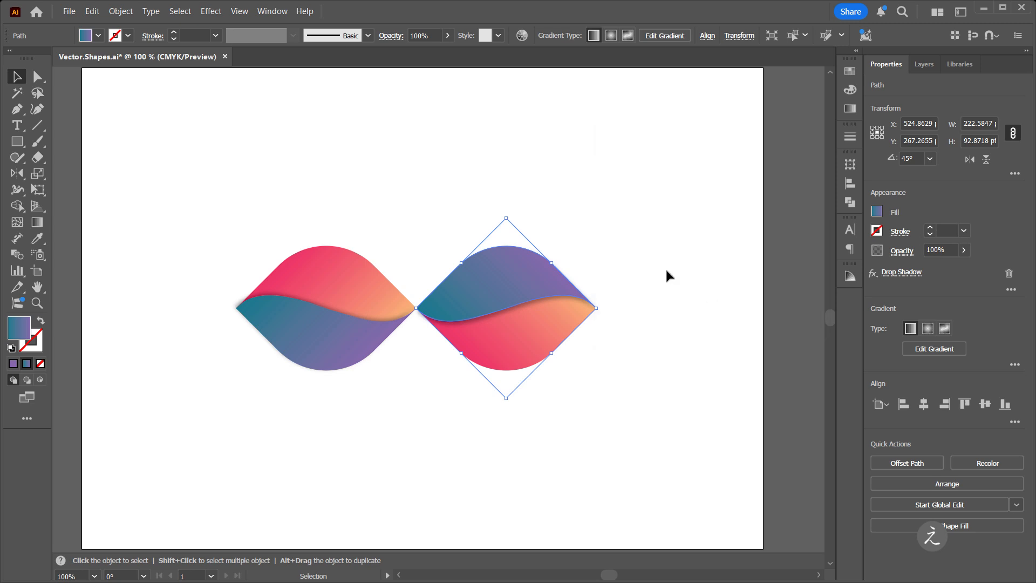
- Move both shapes together to the center of the artboard
left_click_drag(192, 179, 609, 400)
key("ctrl+g")
left_click_drag(509, 345, 504, 341)
left_click(558, 404)
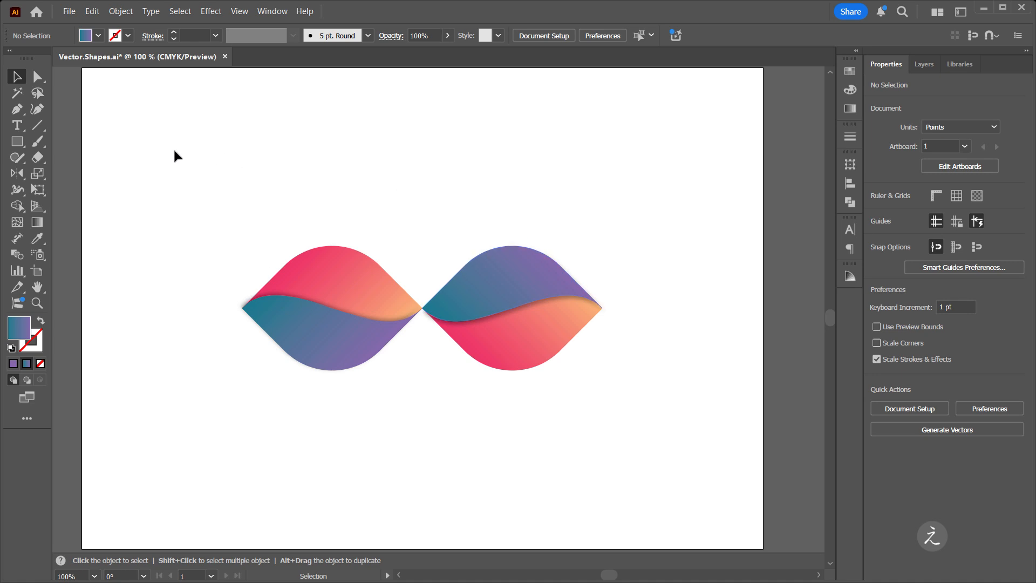
- Paste a copy of both shapes in front and rotate it 90° clockwise to form a four-petal flower
left_click_drag(174, 150, 641, 399)
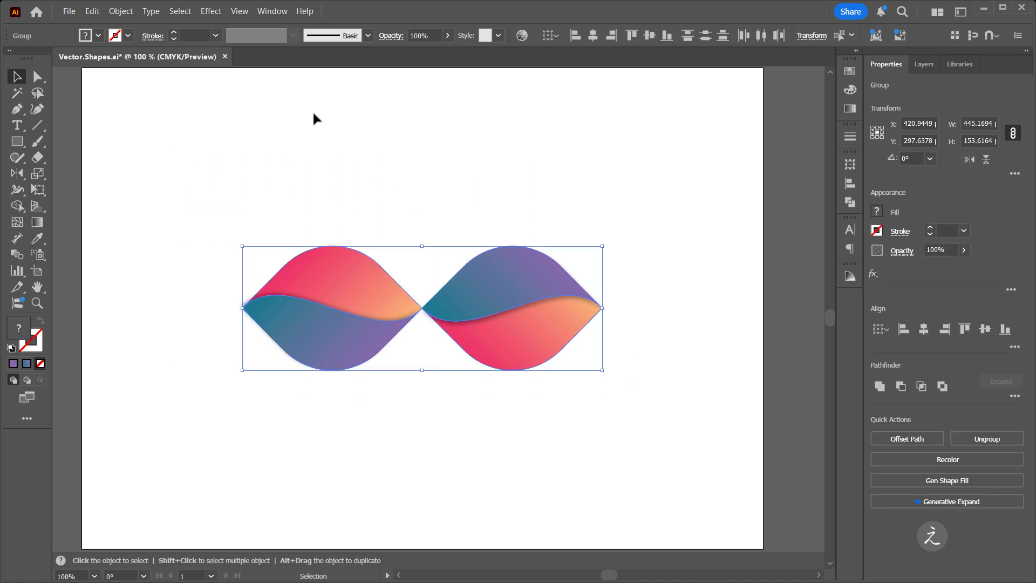
left_click(94, 13)
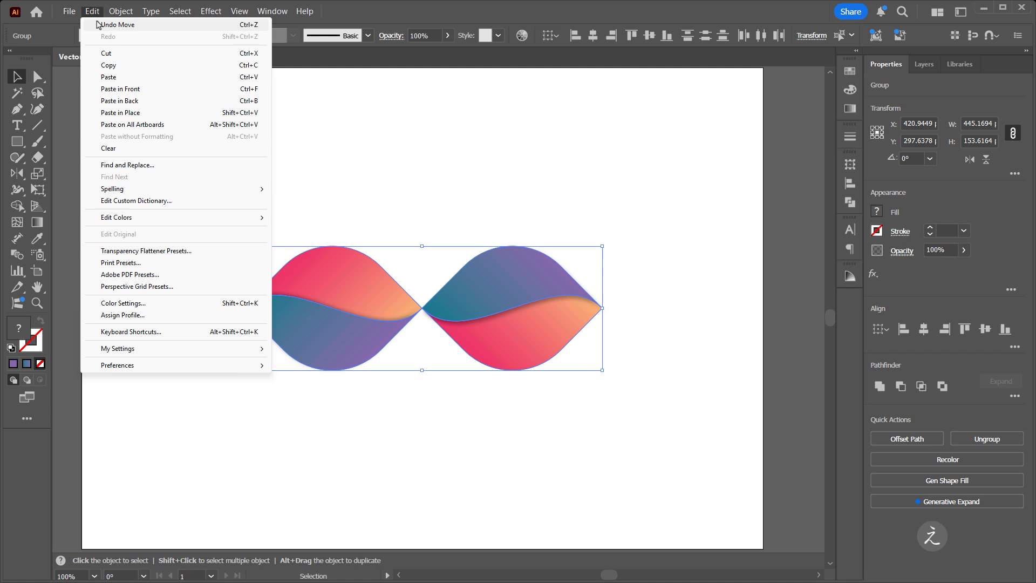
left_click(139, 73)
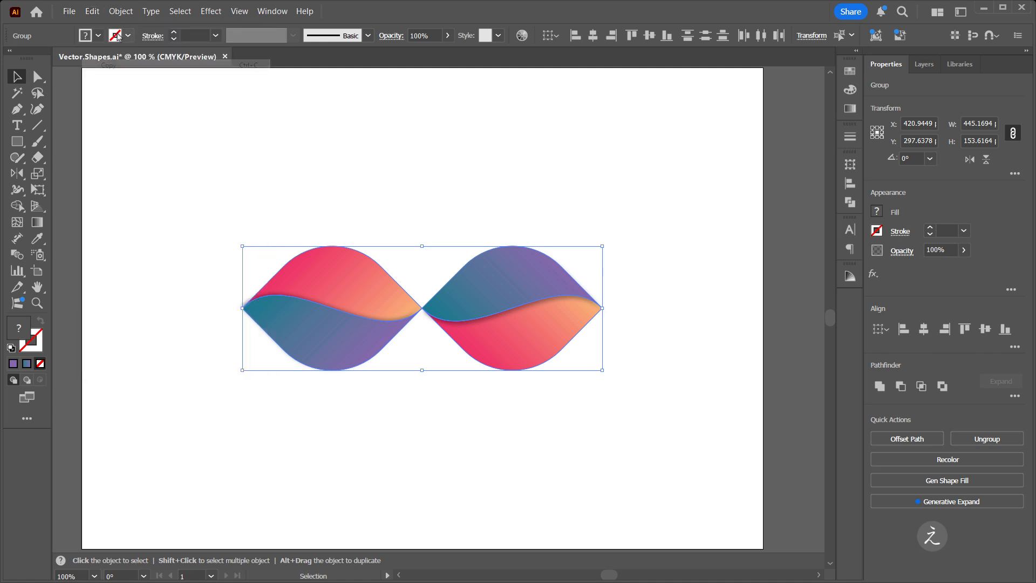
left_click(98, 16)
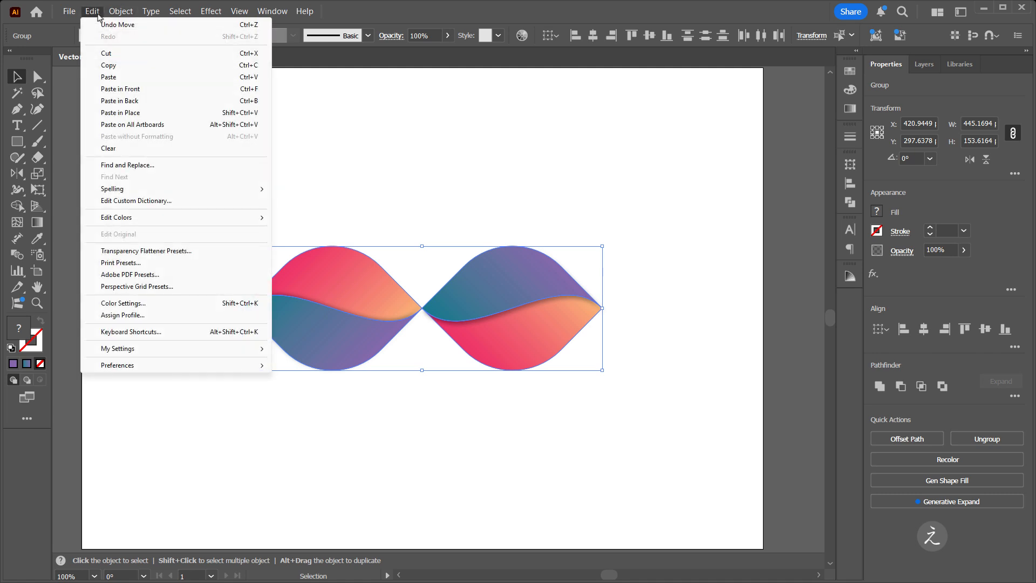
left_click(198, 92)
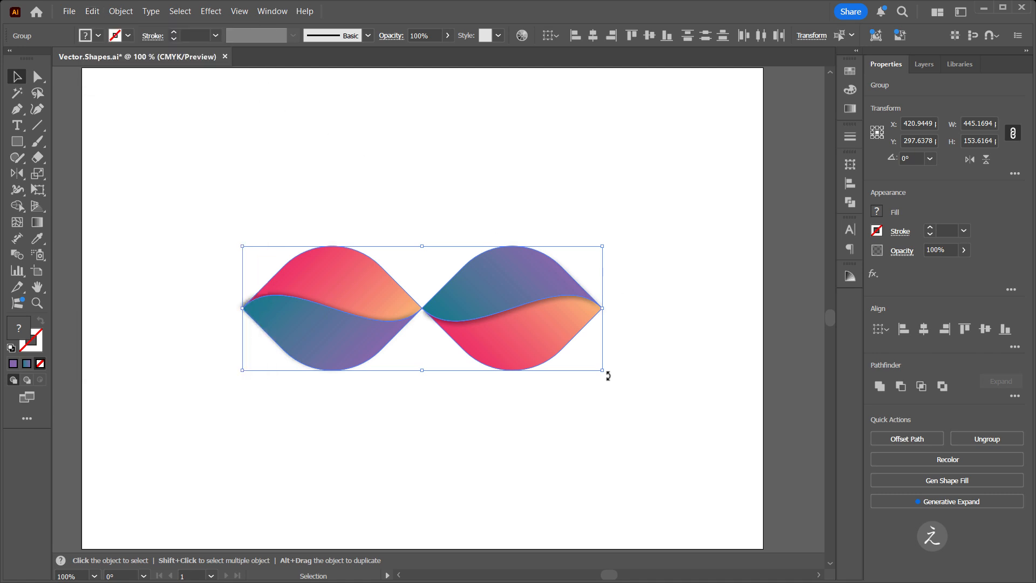
left_click_drag(608, 376, 411, 444)
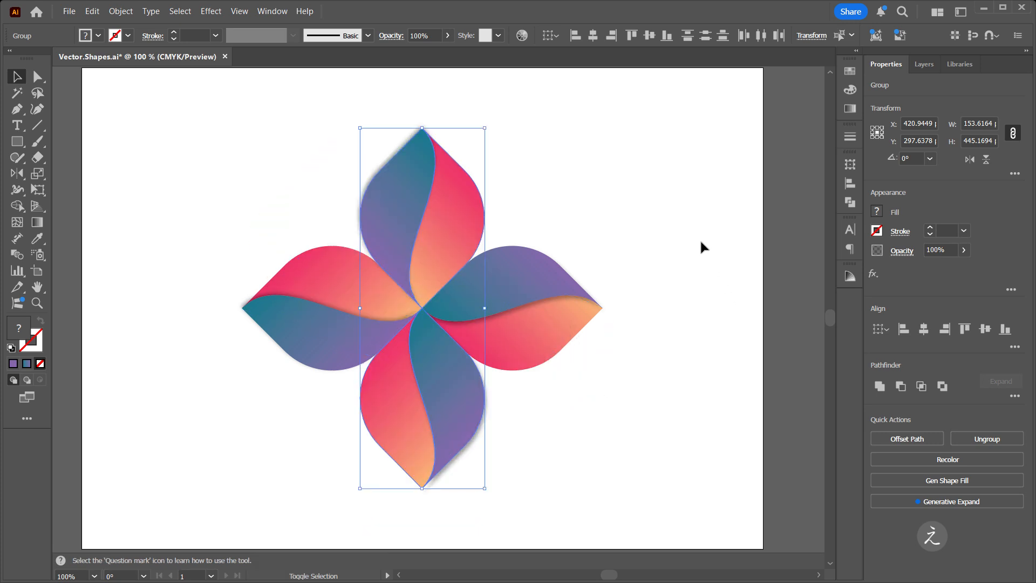
left_click(645, 207)
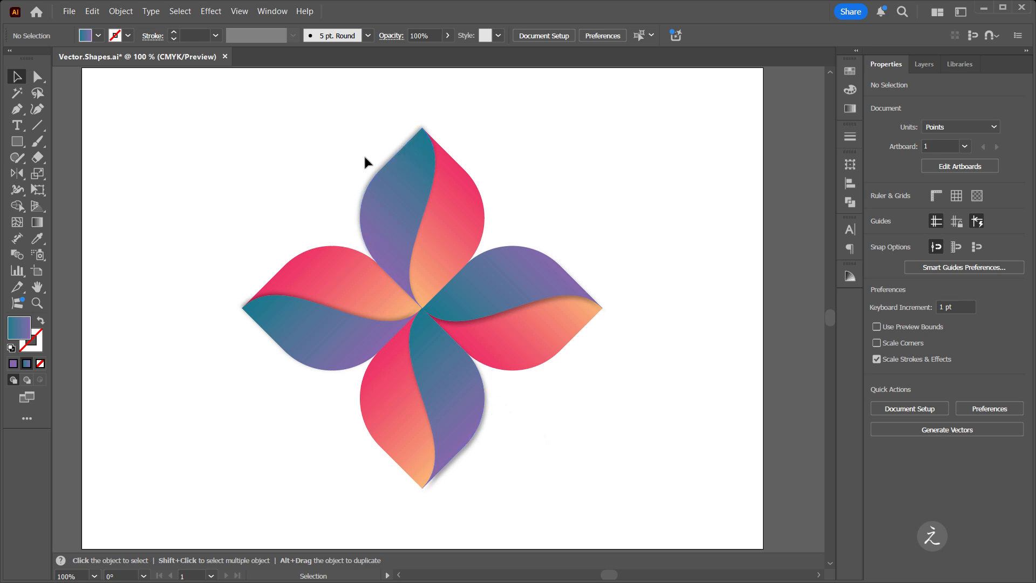
- Set the drop shadow of the bottom petal's blue-purple path to an X offset of -2 pt and a Y offset of -4 pt
left_click(466, 413)
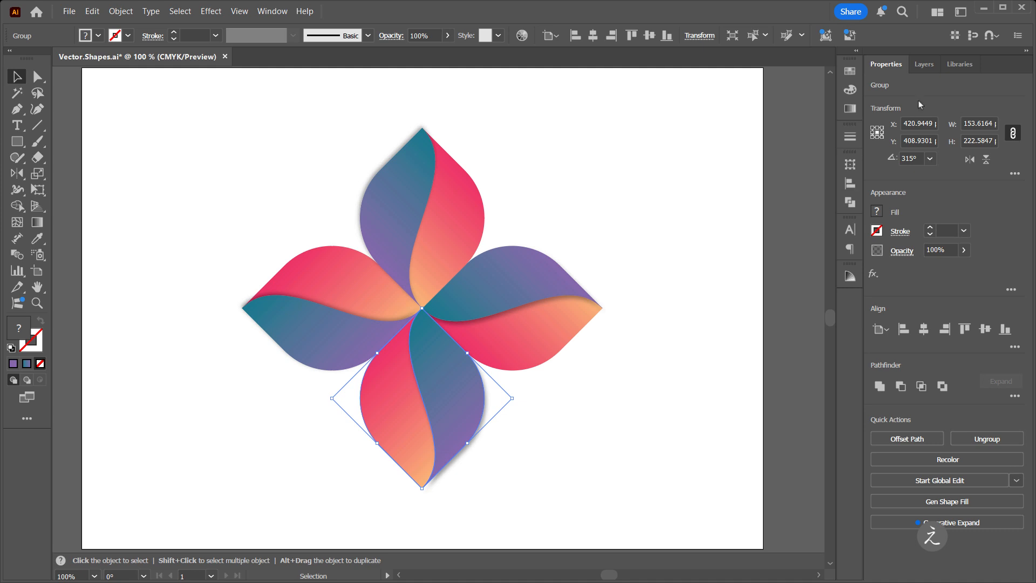
left_click(932, 70)
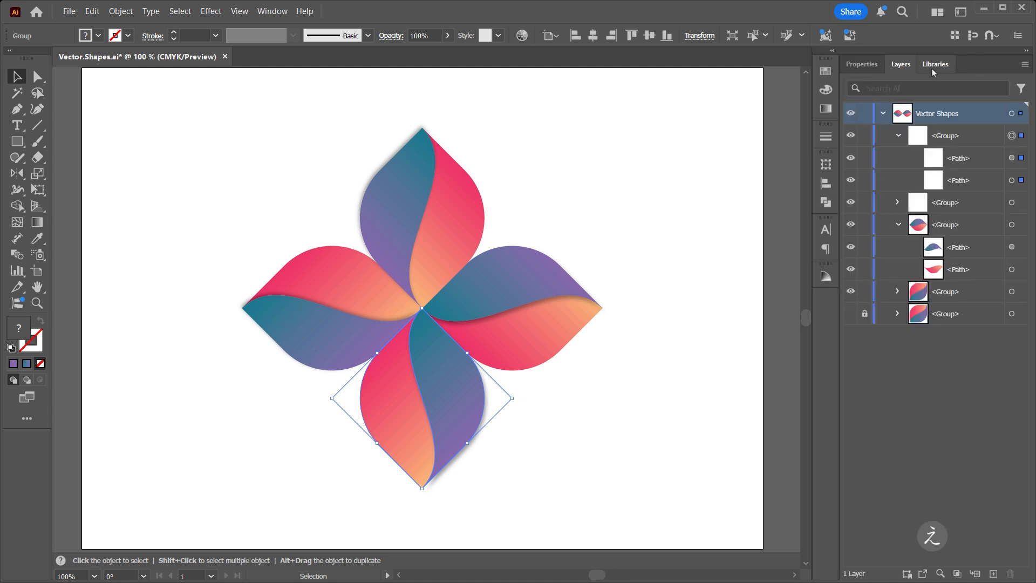
left_click(1013, 158)
left_click(870, 69)
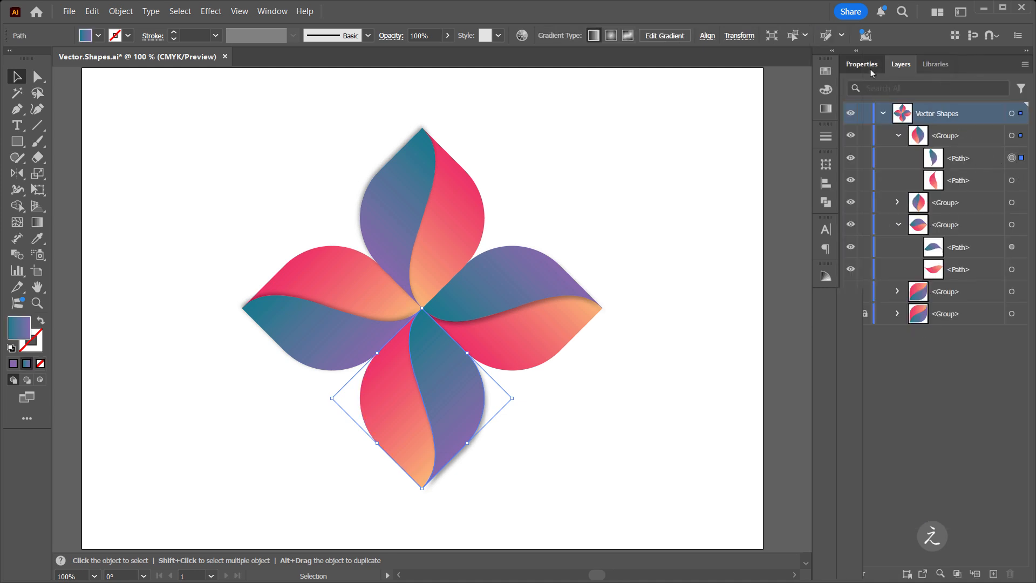
left_click(910, 272)
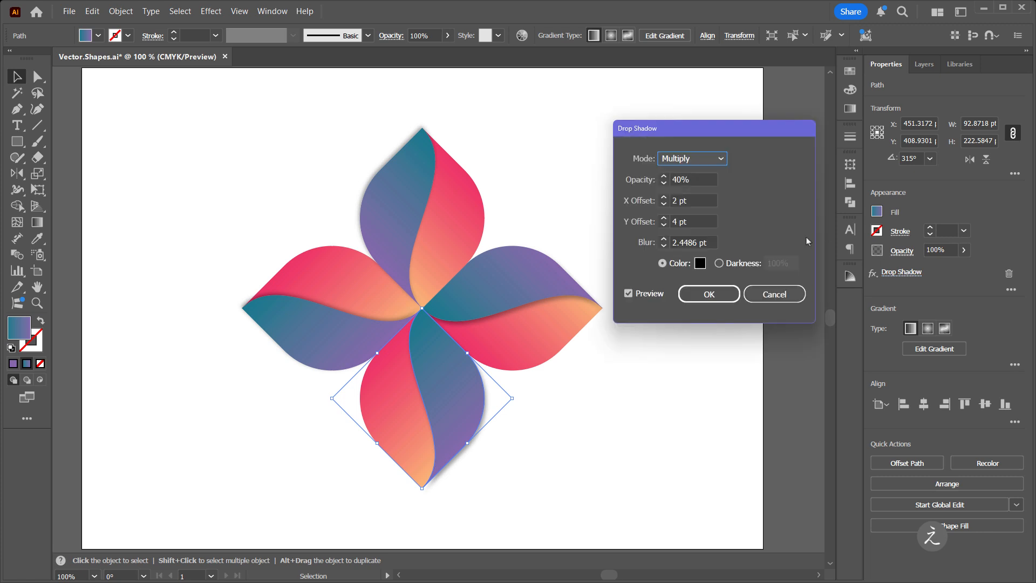
left_click_drag(702, 199, 652, 202)
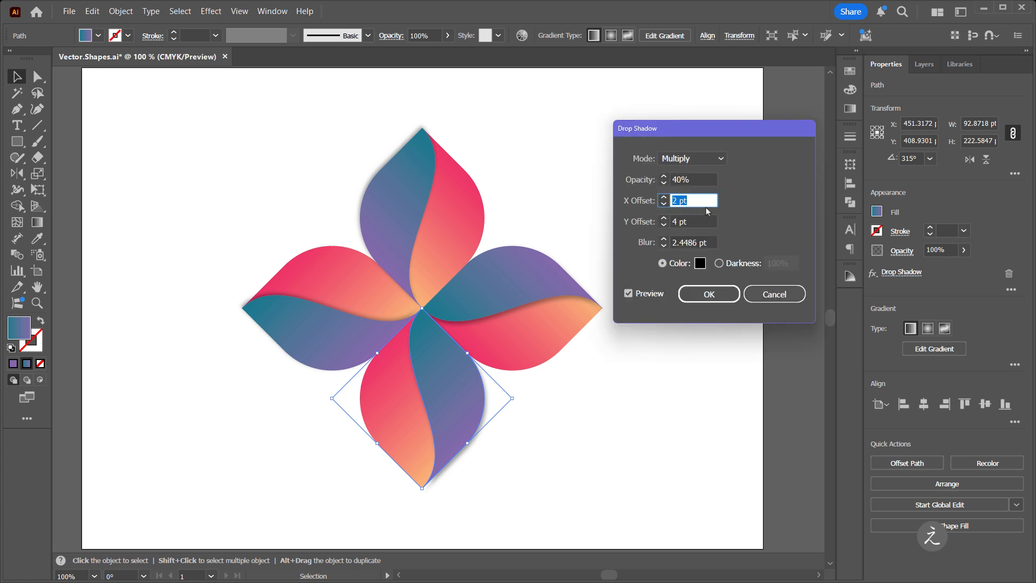
type("-2")
key("Tab")
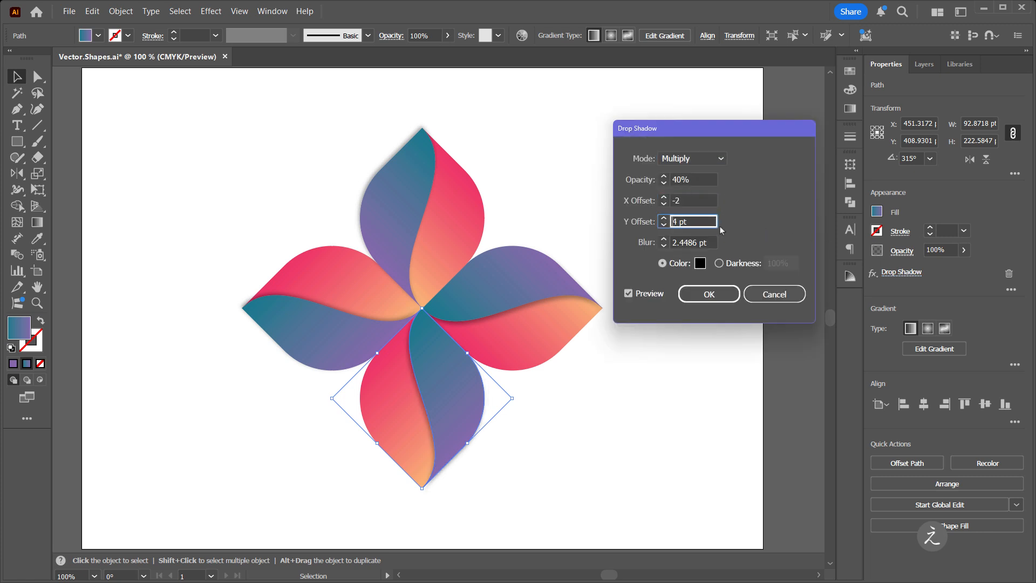
type("-4")
key("Tab")
left_click(718, 294)
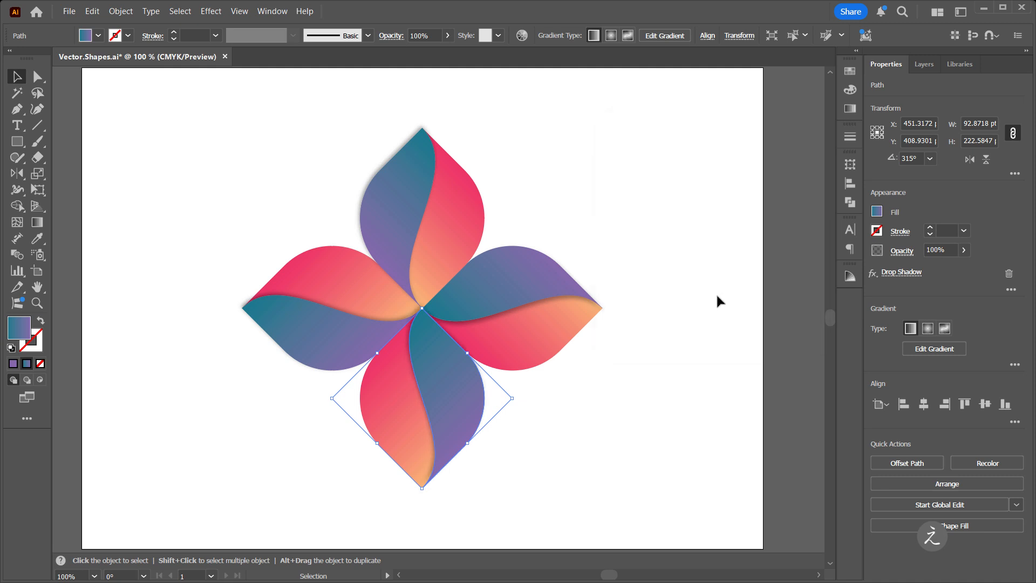
- Set the drop shadow of the top petal's blue-purple path to an X offset of 2 pt and a Y offset of 4 pt
left_click(436, 190)
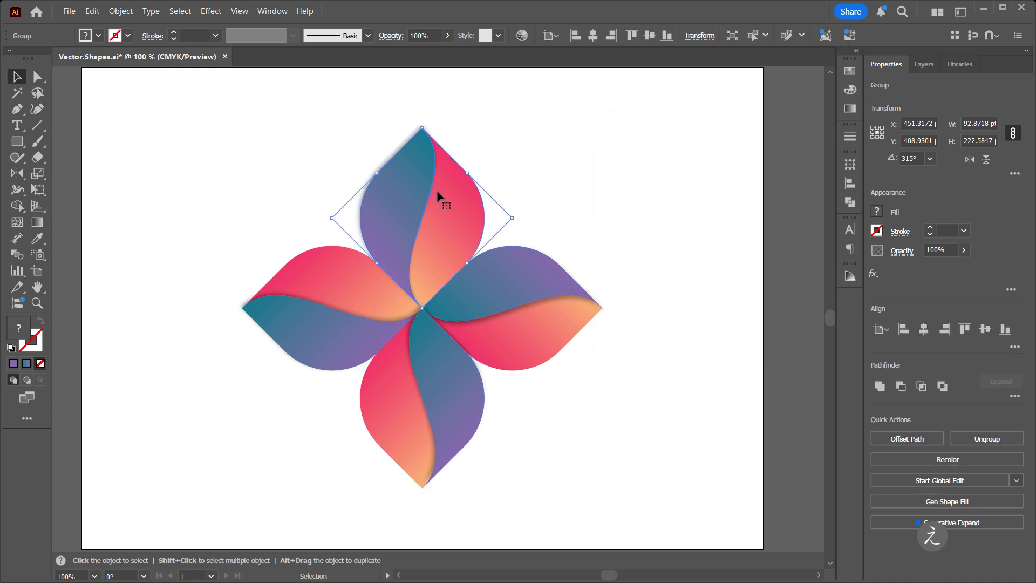
left_click(924, 65)
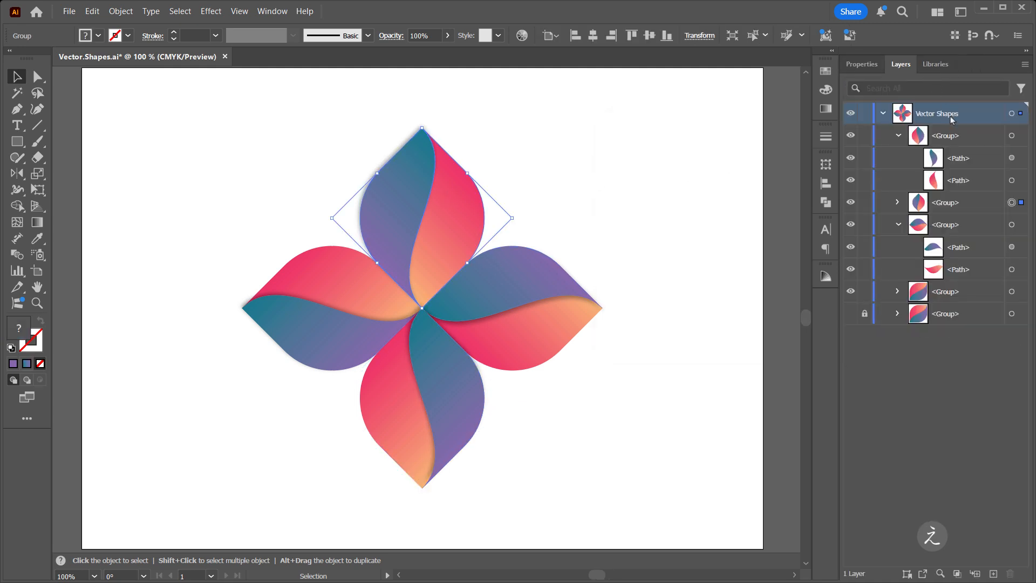
left_click(899, 203)
left_click(1012, 225)
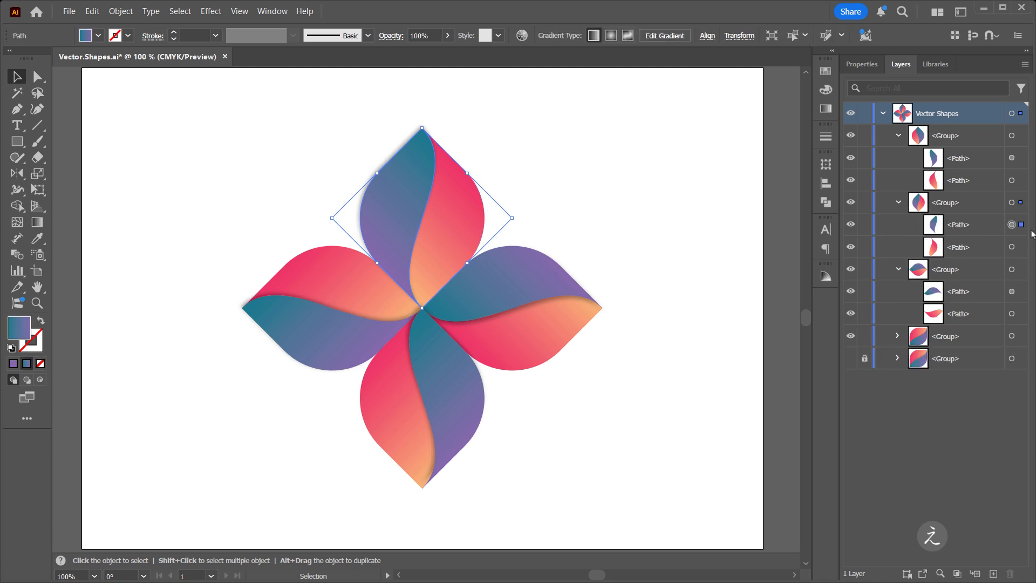
left_click(862, 64)
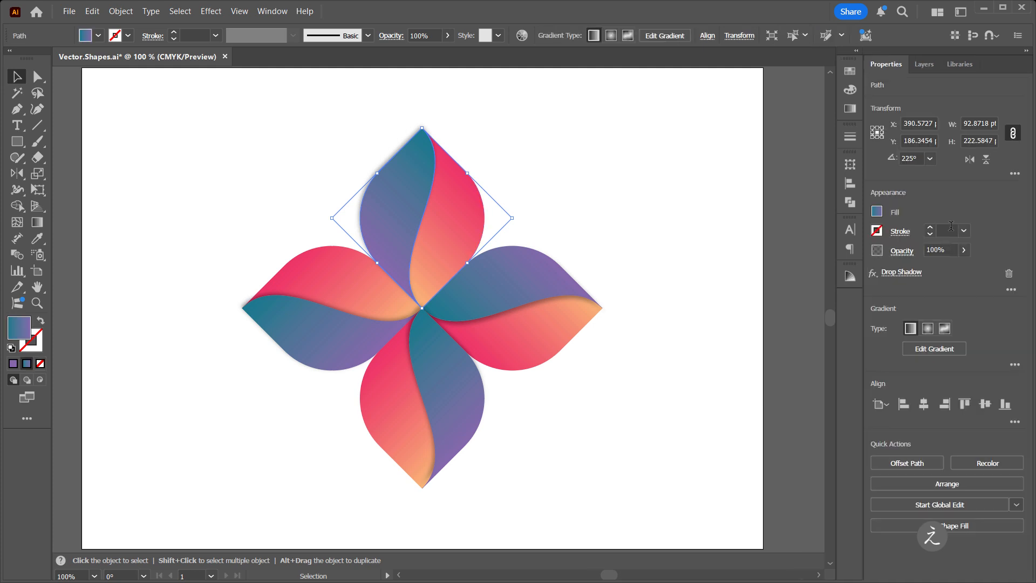
left_click(920, 274)
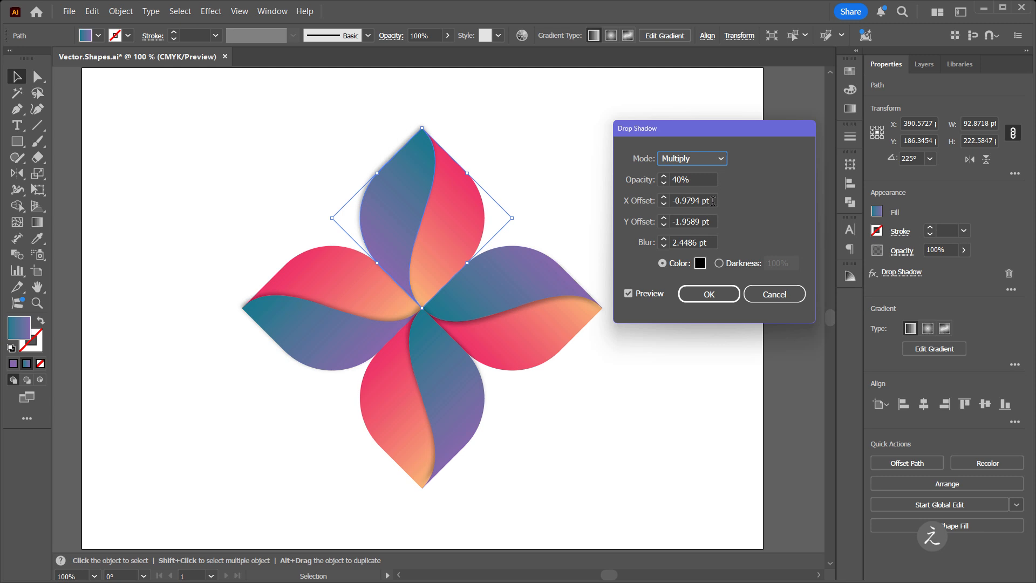
left_click(633, 200)
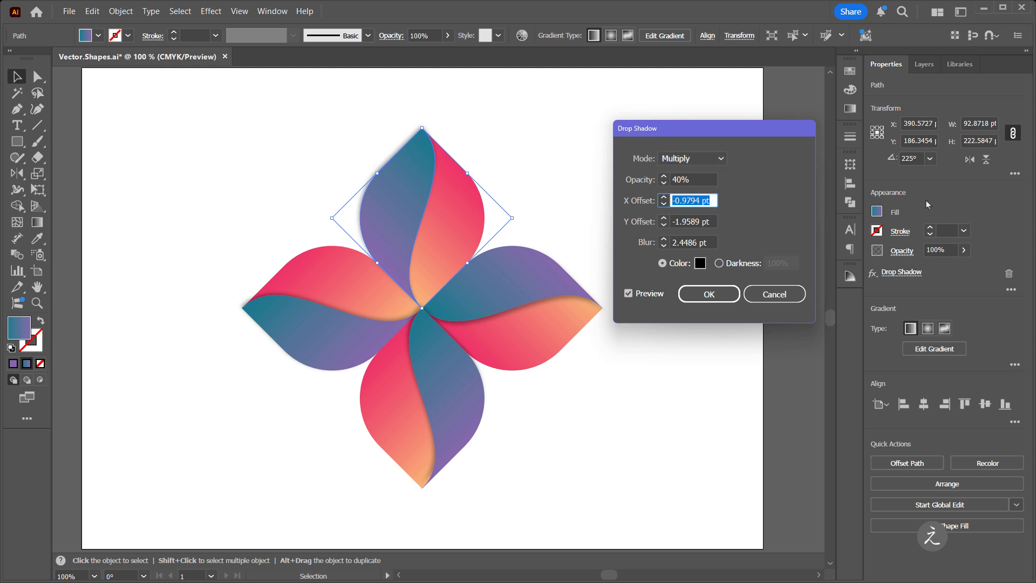
type("2")
key("Tab")
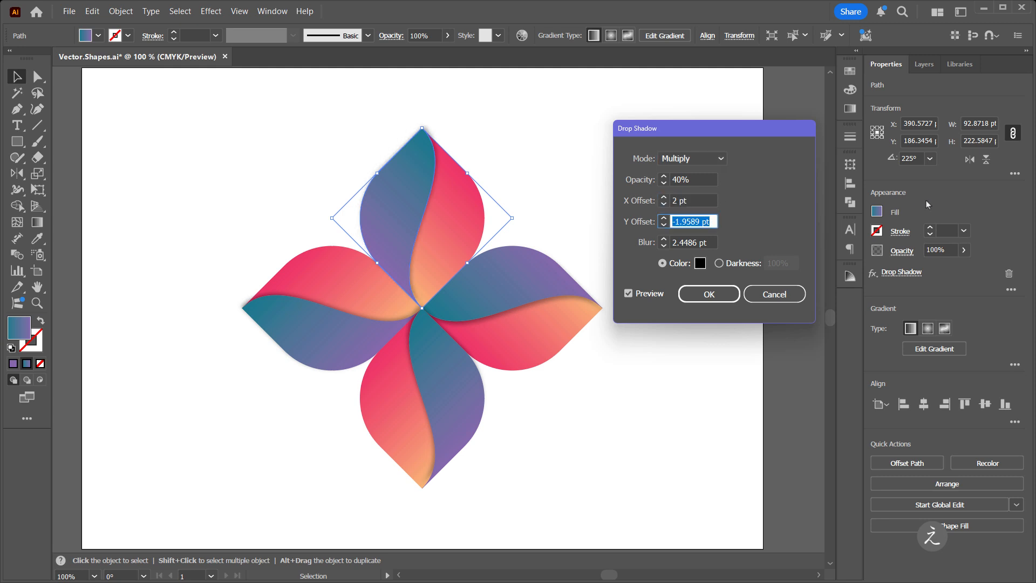
type("4")
key("Tab")
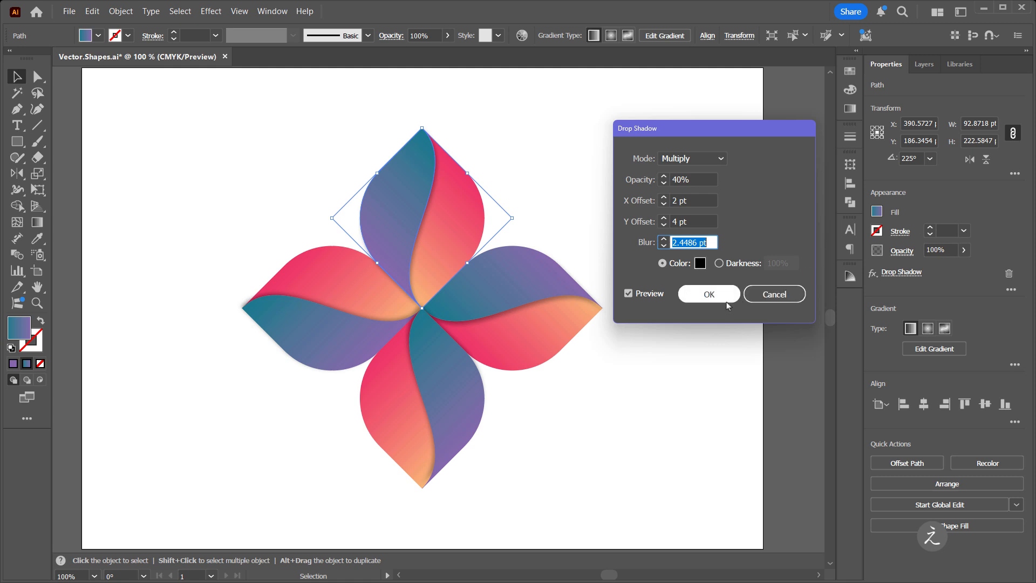
left_click(709, 294)
left_click(700, 345)
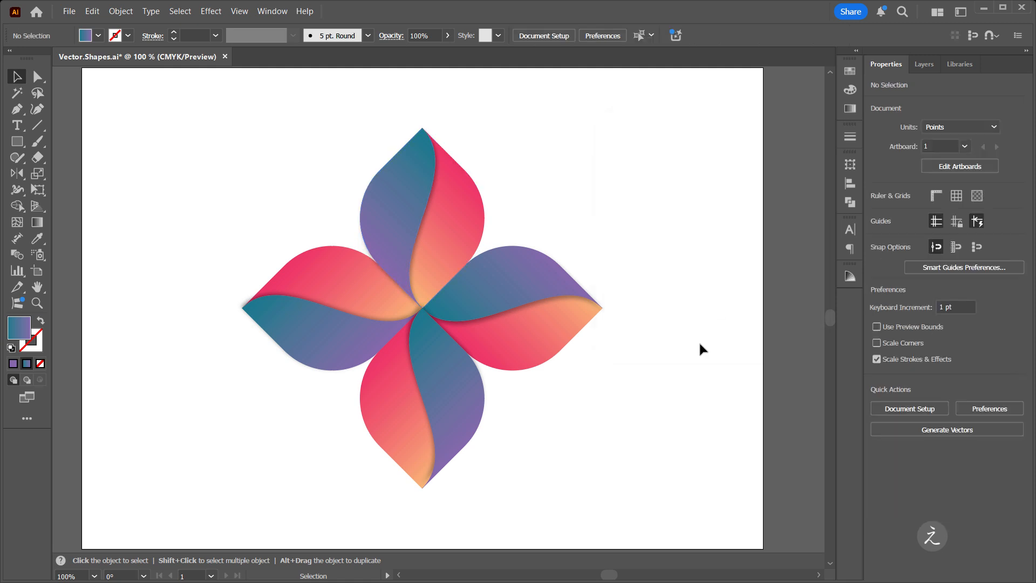